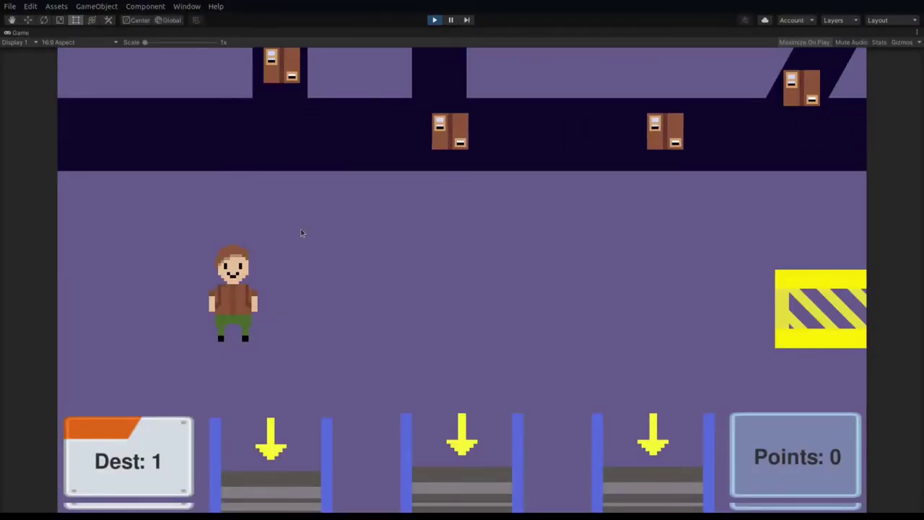
Step: Walk the worker to the conveyor belt and pick up a box for destination 1
key("Right")
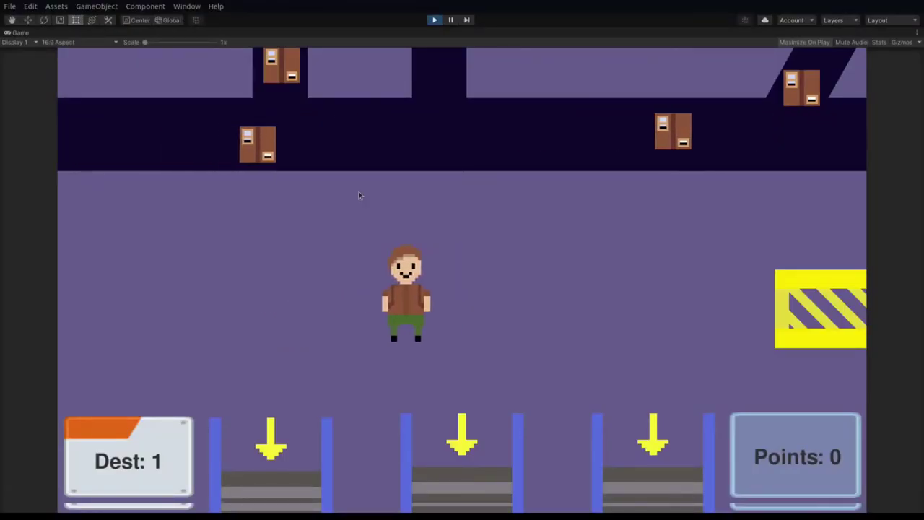
key("Up")
key("Left")
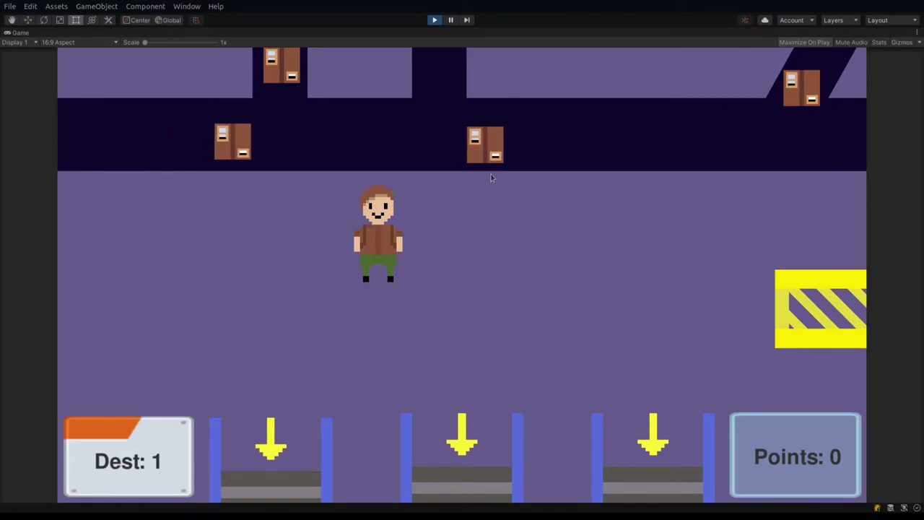
key("d")
key("w")
left_click(391, 151)
key("a")
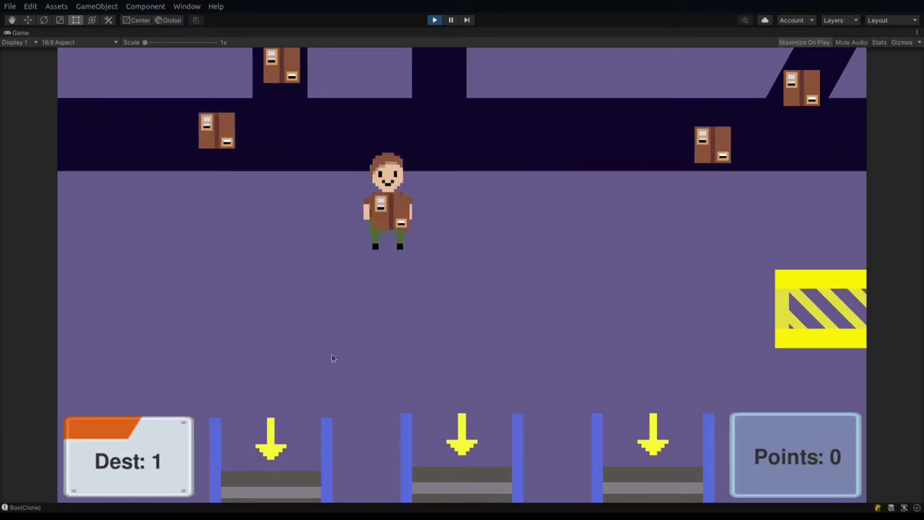
Step: Carry the held box down to the first chute and drop it in
key("s")
key("a")
left_click(298, 419)
Step: Pick up the next box from the conveyor belt and drop it into the second chute
key("w")
key("d")
left_click(435, 123)
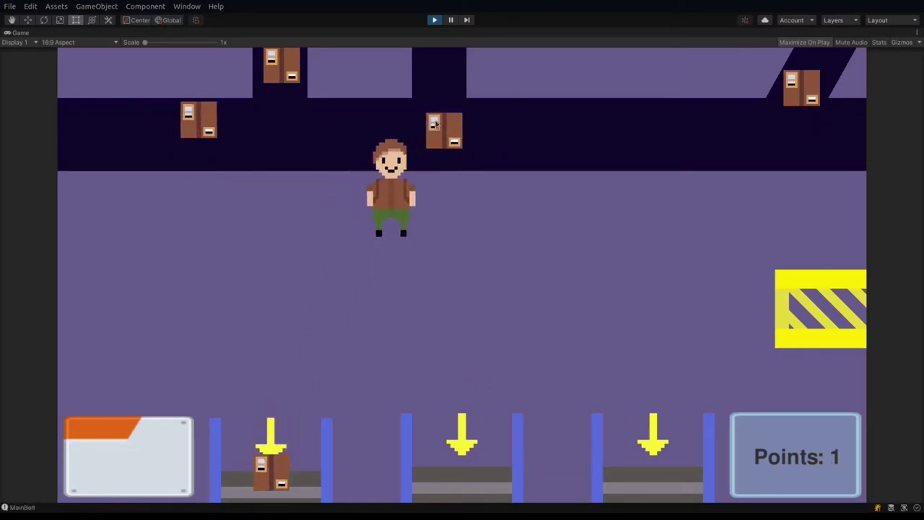
left_click(436, 123)
key("d")
key("s")
left_click(468, 397)
Step: Carry the box for destination 3 to the third chute and drop it in
key("d")
key("s")
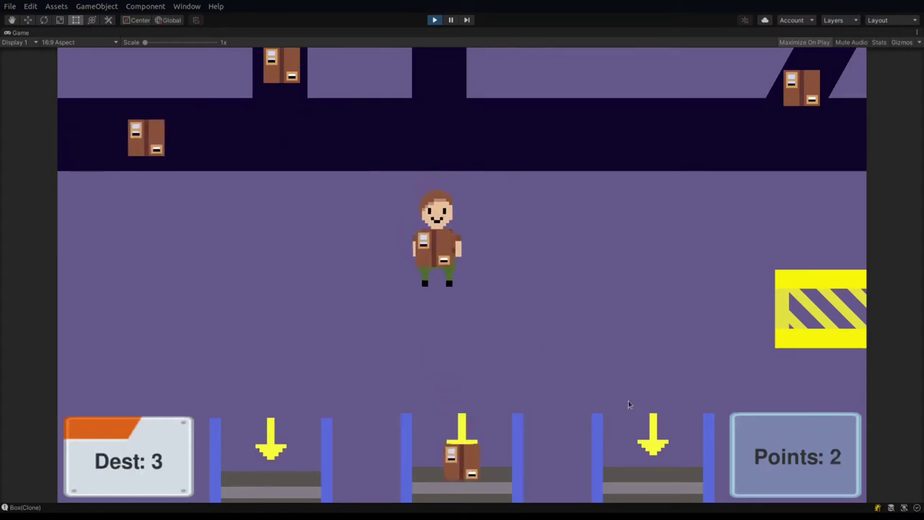
left_click(602, 392)
Step: Take another box from the belt, set it down above the first chute, and pick it up again to deliver it there
key("a")
key("w")
left_click(279, 146)
key("Down")
key("Left")
key("space")
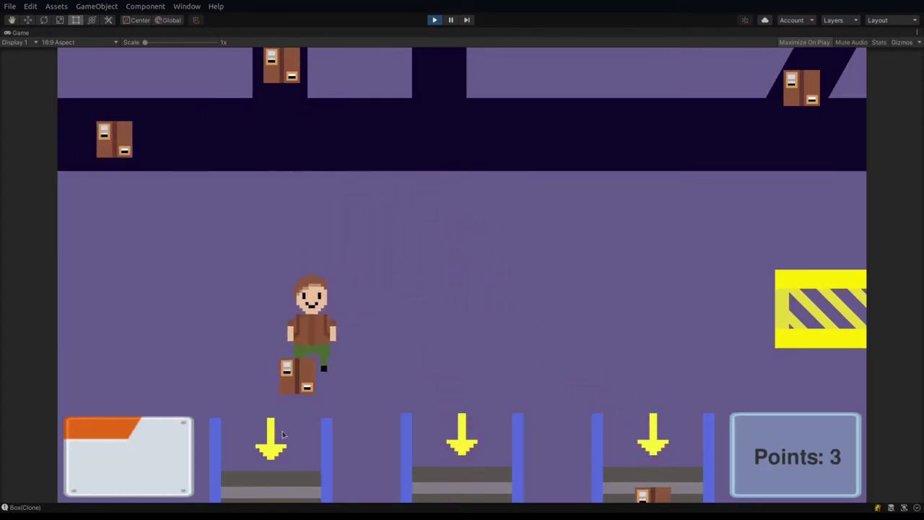
left_click(310, 383)
left_click(283, 431)
Step: Pick up a destination 3 box from the belt and deliver it to the third chute
key("w")
key("d")
left_click(328, 145)
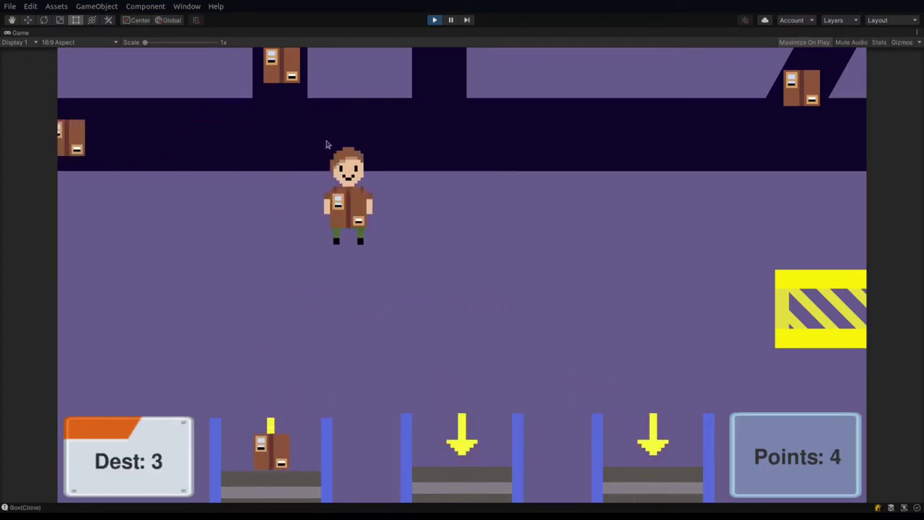
key("s")
left_click(582, 394)
Step: Pick up a destination 2 box from the belt and deliver it to the second chute
key("a")
key("w")
left_click(285, 154)
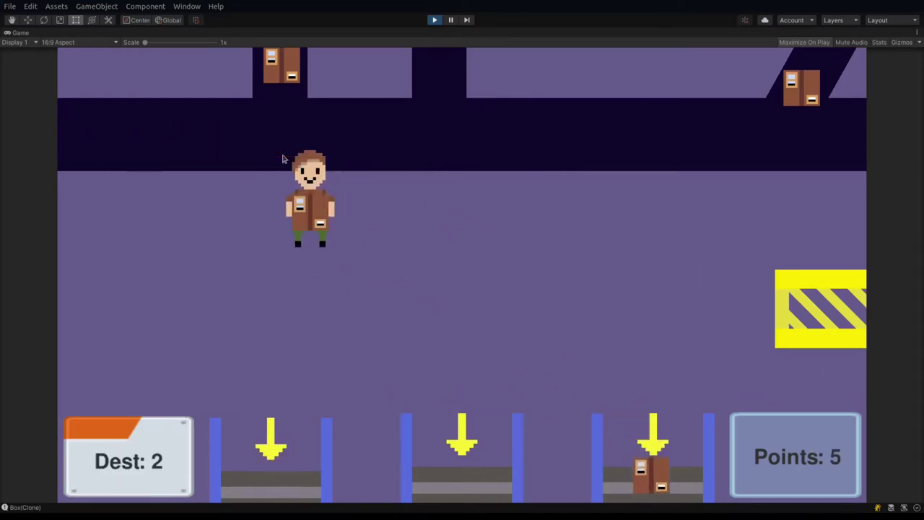
key("d")
key("s")
key("space")
Step: Pick up a destination 3 box from the belt and drop it just above the third chute
key("Up")
key("Left")
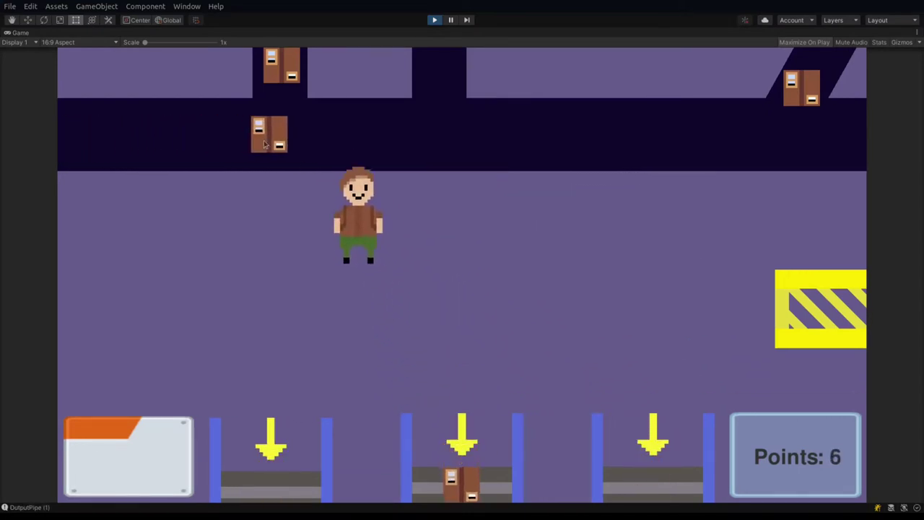
key("space")
key("Down")
key("Right")
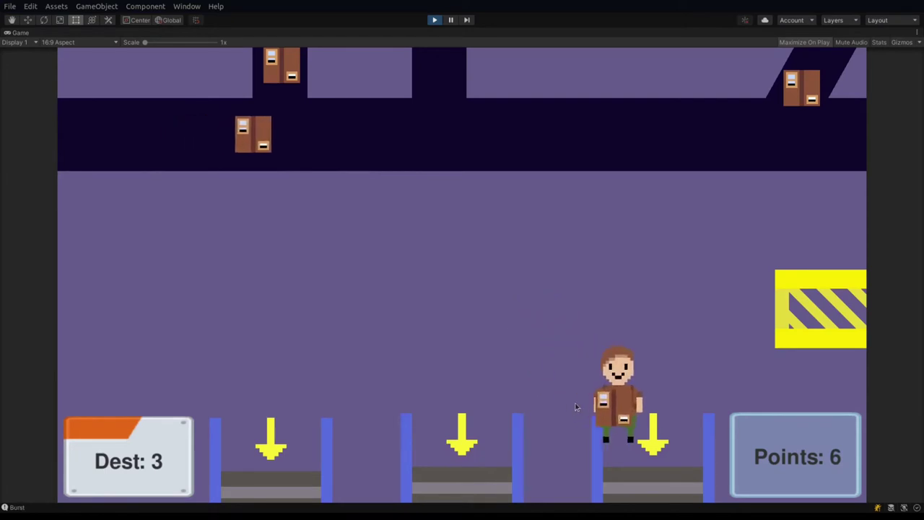
key("space")
Step: Fetch another destination 3 box from the belt and get both it and the dropped box into the third chute
key("Up")
key("Left")
key("s")
key("w")
left_click(465, 148)
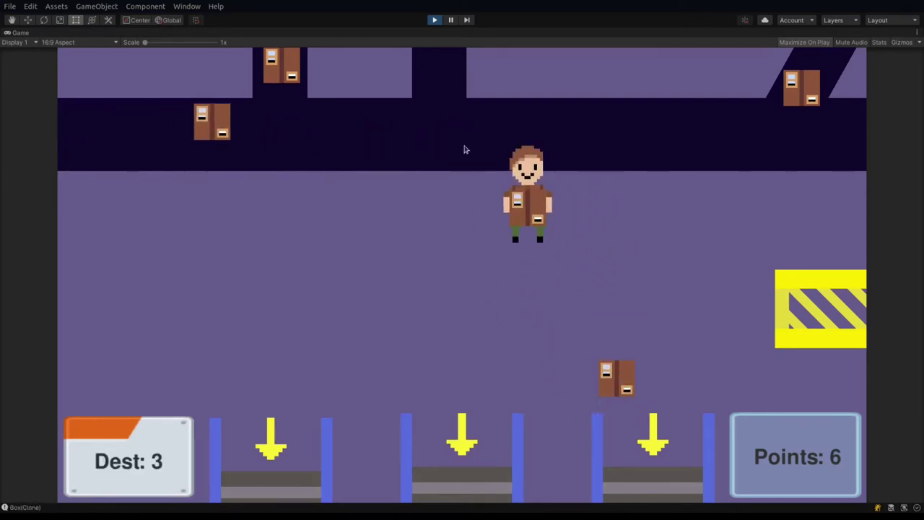
key("s")
key("d")
left_click(638, 419)
key("d")
key("s")
key("w")
key("a")
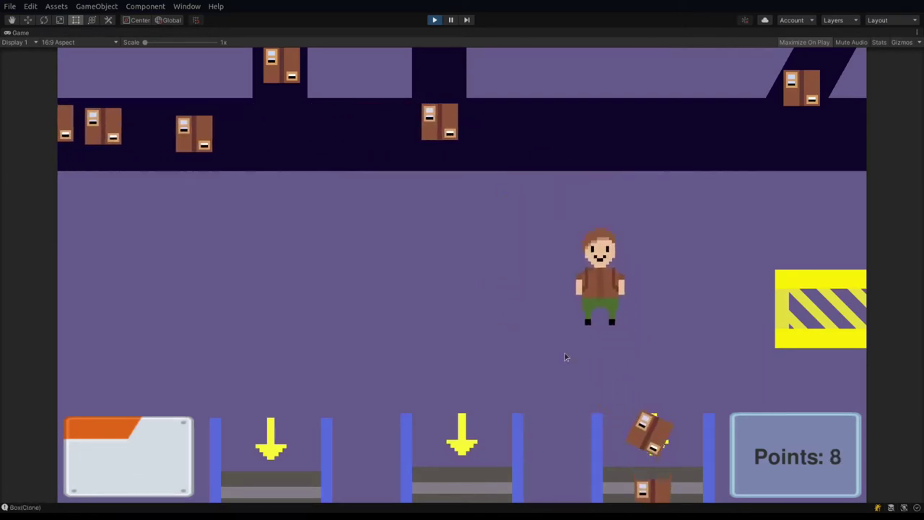
Step: Grab the next box from the belt and throw it toward the third chute, then return to the belt
left_click(510, 128)
key("s")
left_click(638, 339)
key("w")
key("a")
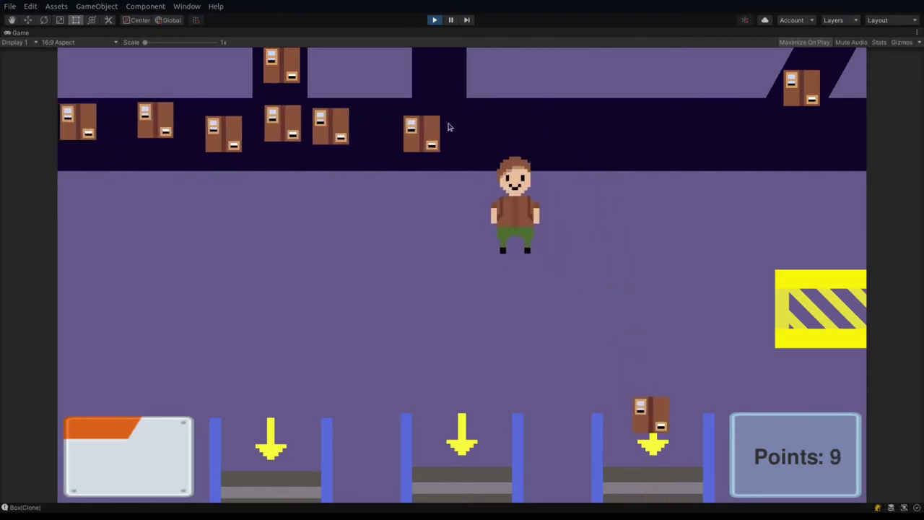
Step: Take several boxes off the conveyor belt and set them on the floor around the worker
left_click(451, 129)
key("a")
left_click(442, 296)
left_click(453, 121)
left_click(429, 209)
left_click(462, 130)
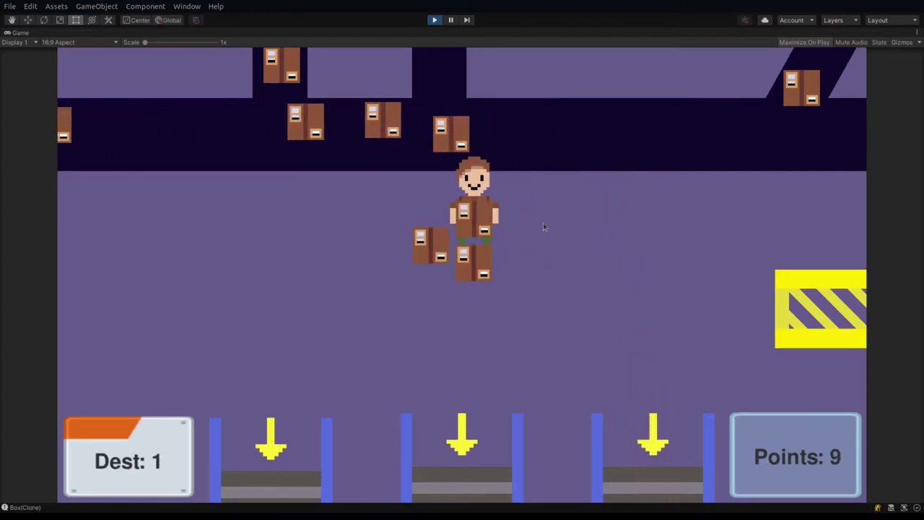
left_click(545, 226)
key("d")
left_click(504, 130)
left_click(562, 227)
key("a")
Step: Pick up the destination 2 box from the belt and drop it into the second chute
key("space")
key("Left")
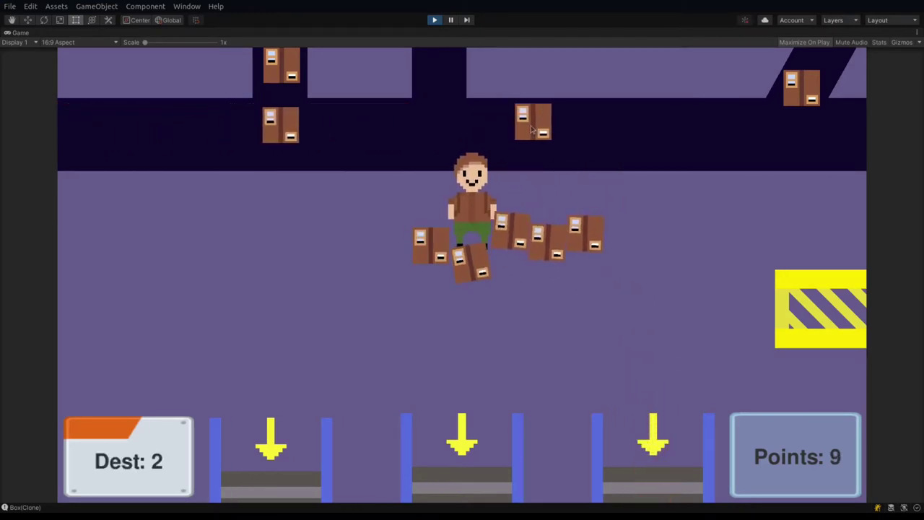
key("Down")
left_click(468, 449)
Step: Pick up a destination 3 box from the floor pile and throw it toward the third chute
key("d")
key("s")
left_click(432, 257)
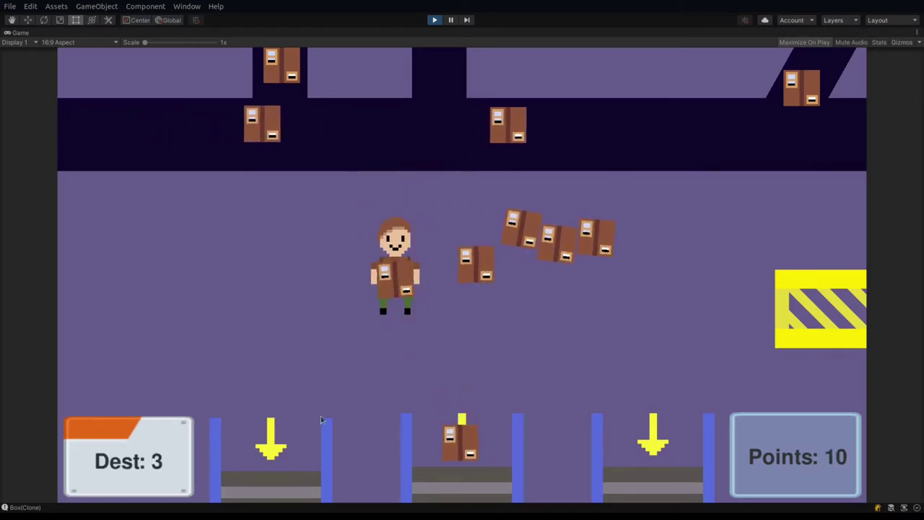
key("w")
key("d")
left_click(638, 472)
Step: Pick up a box near the far end of the belt and throw it into the second chute
key("d")
left_click(685, 127)
key("s")
key("a")
left_click(468, 434)
Step: Fetch another destination 2 box from the belt and throw it toward the second chute
key("w")
key("d")
left_click(652, 131)
key("s")
key("a")
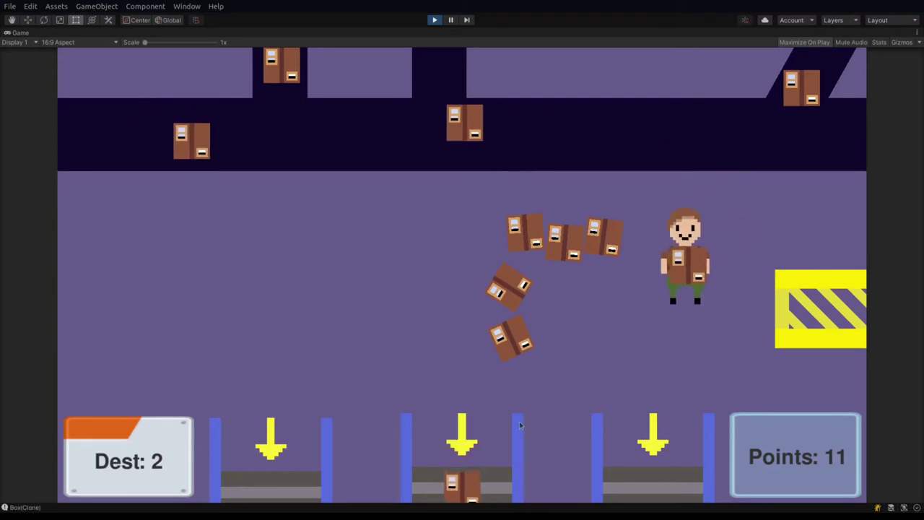
left_click(514, 395)
Step: Take a destination 3 box from the belt and deliver it to the third chute
key("d")
key("w")
key("a")
left_click(629, 133)
key("s")
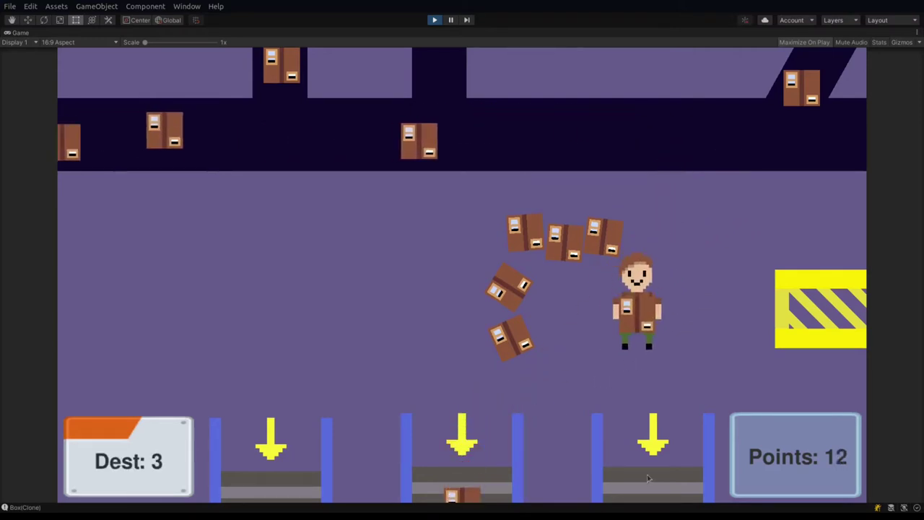
left_click(654, 479)
Step: Pick up the nearest floor box and throw it aside, then throw a belt box toward the second chute
key("w")
left_click(603, 246)
key("Down")
key("Right")
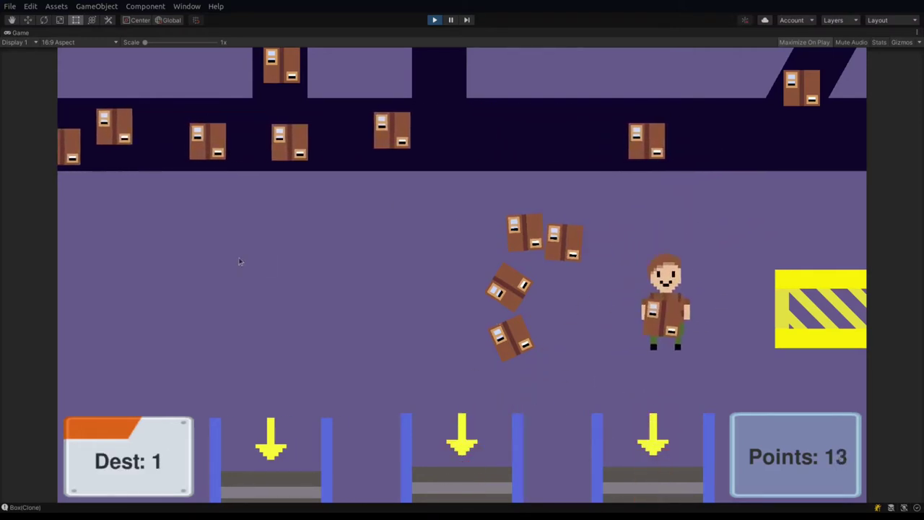
key("space")
key("Up")
key("space")
key("s")
key("a")
left_click(499, 412)
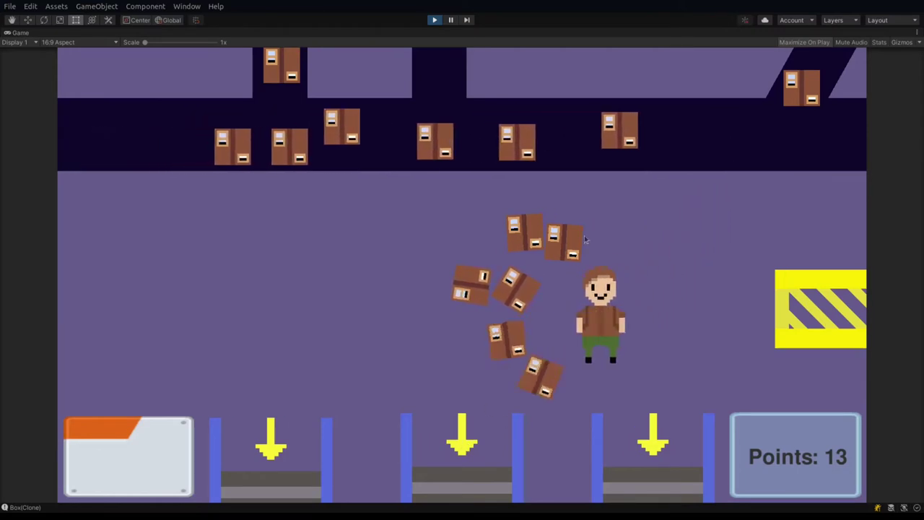
Step: Take further boxes off the belt one by one and set them on the floor between the pile and the yellow striped area
key("d")
key("w")
left_click(675, 132)
key("s")
left_click(631, 285)
key("w")
left_click(677, 154)
left_click(715, 271)
key("w")
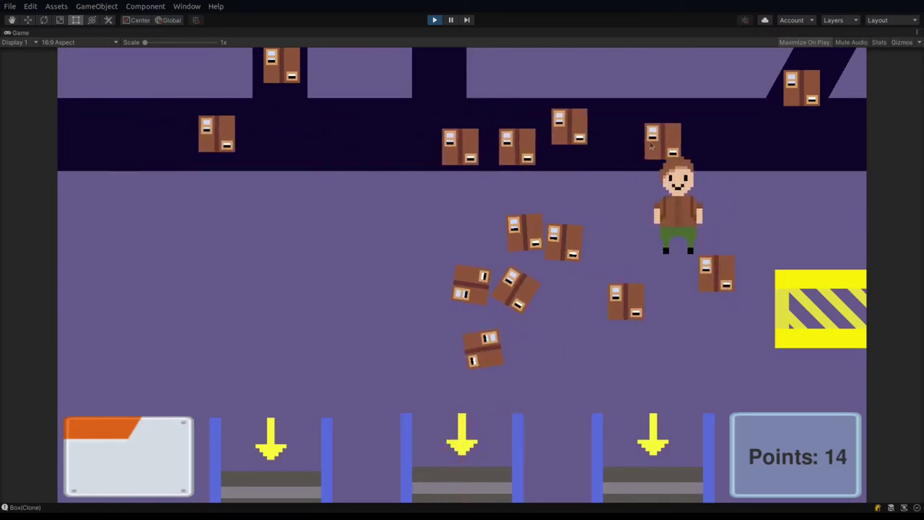
left_click(675, 141)
left_click(634, 230)
left_click(646, 129)
left_click(733, 192)
key("space")
key("space")
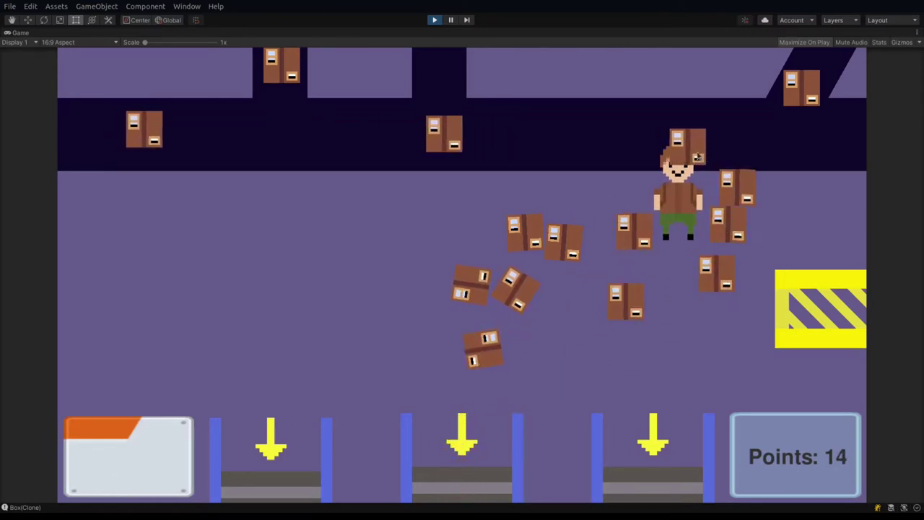
key("space")
key("Down")
key("space")
key("Up")
key("space")
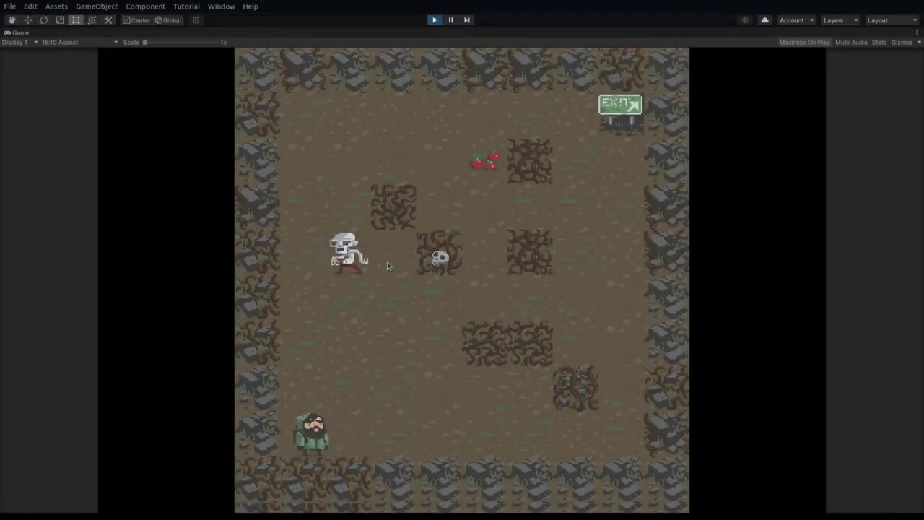
Step: Move the bearded player across the cave, breaking one of the paired bramble walls and approaching the zombie
key("Right")
key("Up")
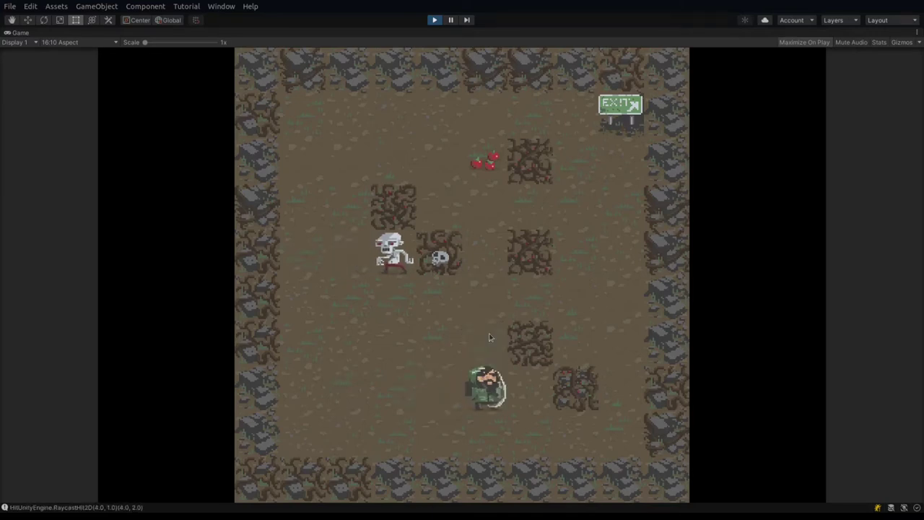
key("Left")
key("Left")
key("Left")
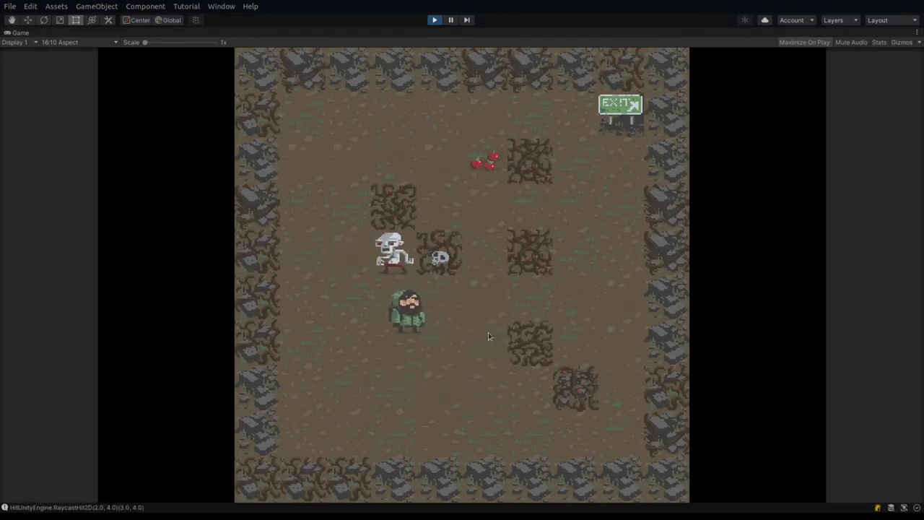
key("Right")
key("Down")
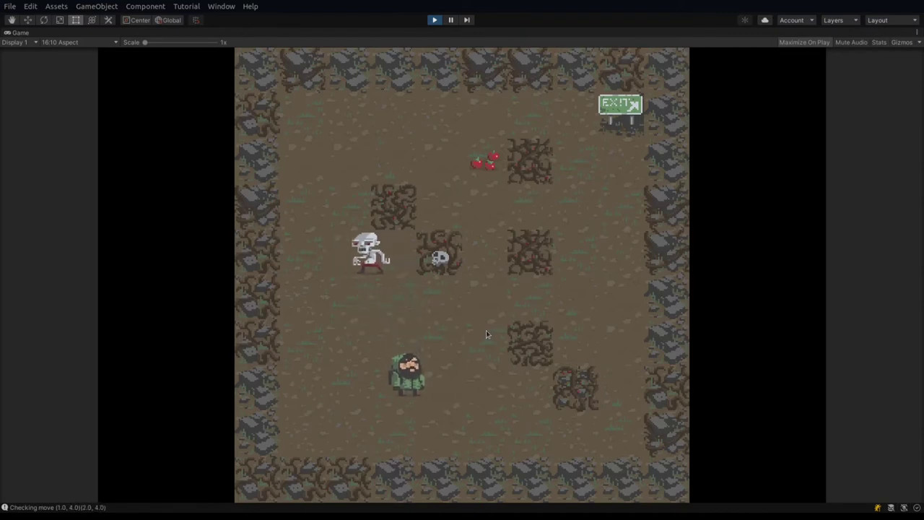
Step: Circle the player through the lower cave and move up to just below the zombie
key("Right")
key("Right")
key("Up")
key("Left")
key("Left")
key("Left")
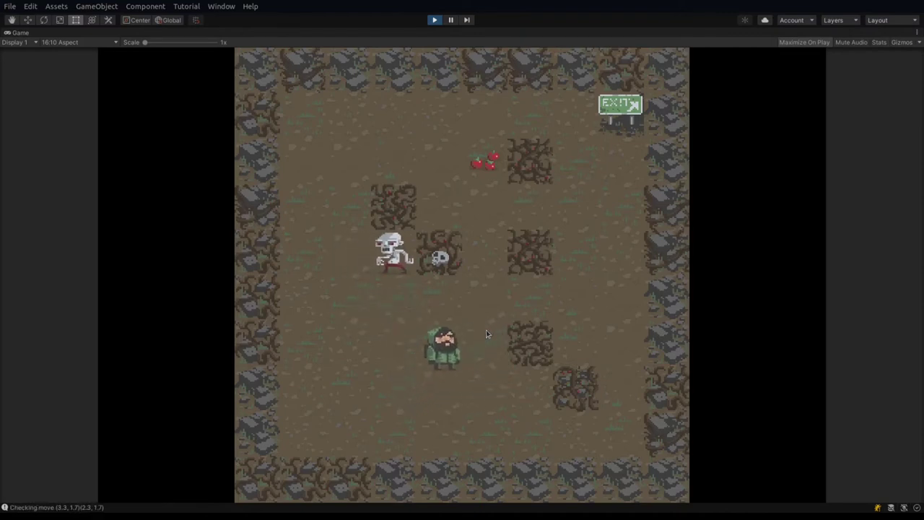
key("Up")
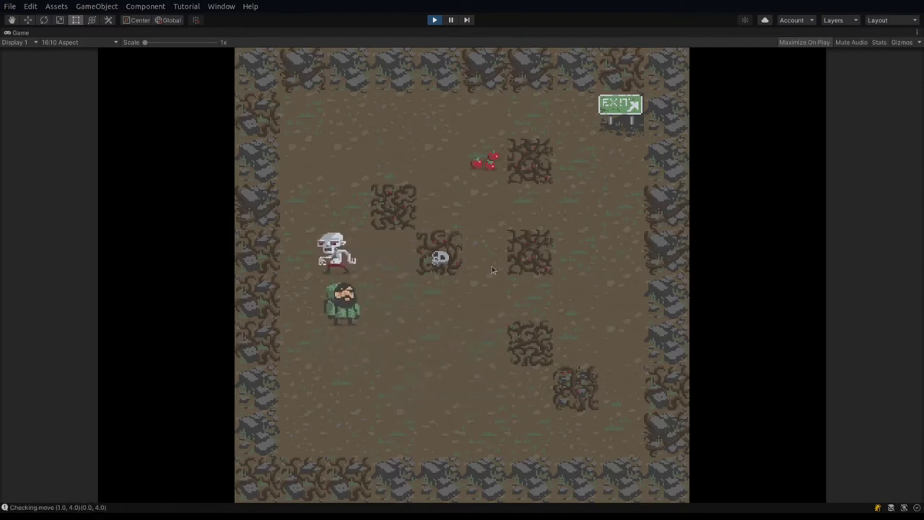
Step: Move the player up against the skull bramble, then back down to hit the remaining bramble of the pair
key("Up")
key("Right")
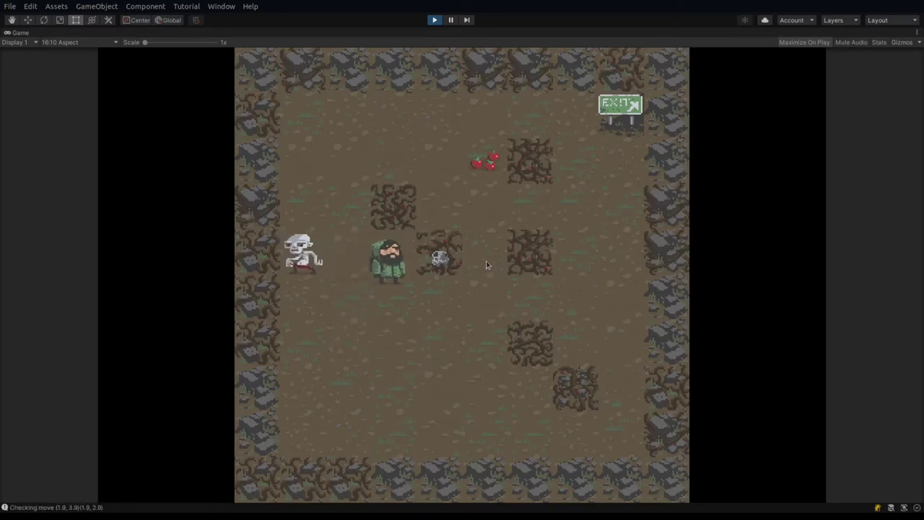
key("Down")
key("Right")
key("Right")
key("Right")
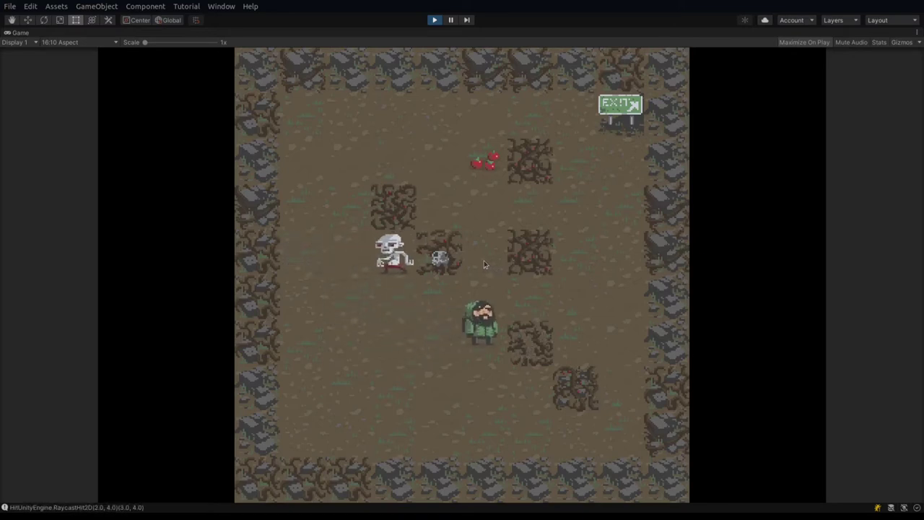
Step: Return the player upward to the skull bramble's spot beside the zombie
key("Left")
key("Up")
key("Up")
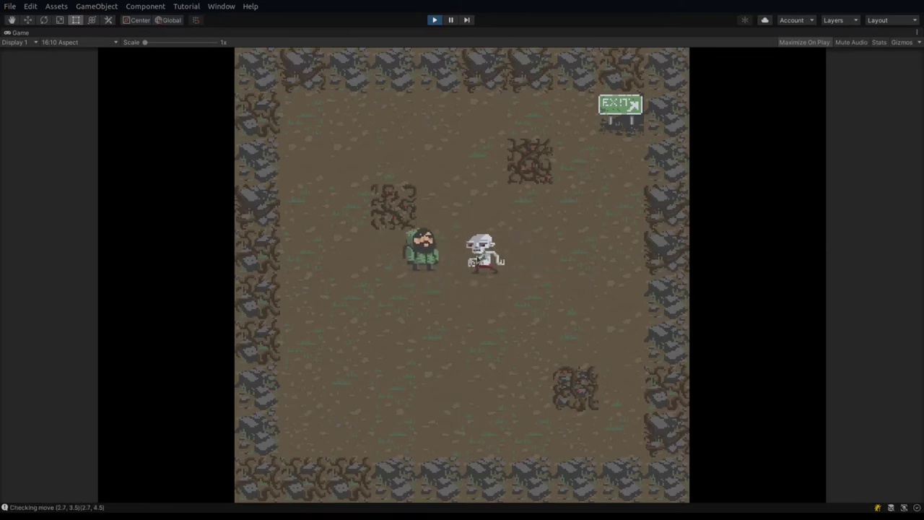
key("Up")
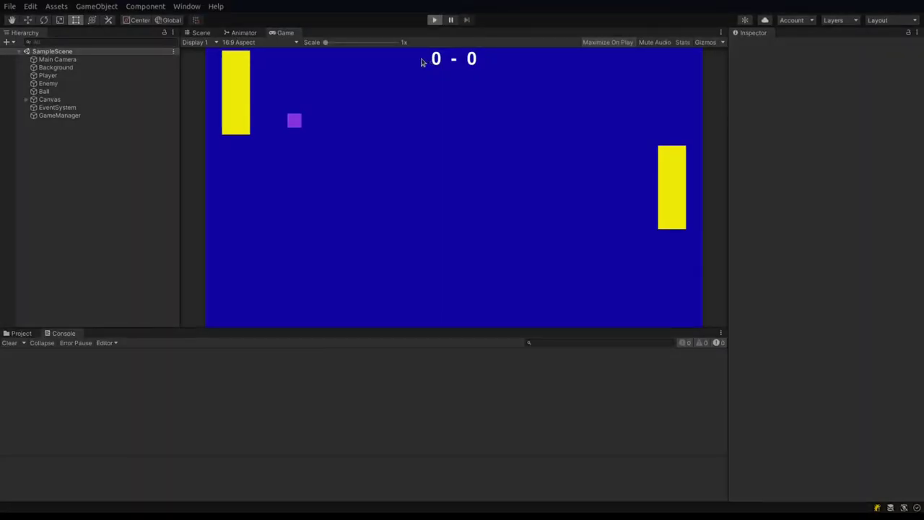
Step: Move the player paddle down and up to play the Pong game
key("Down")
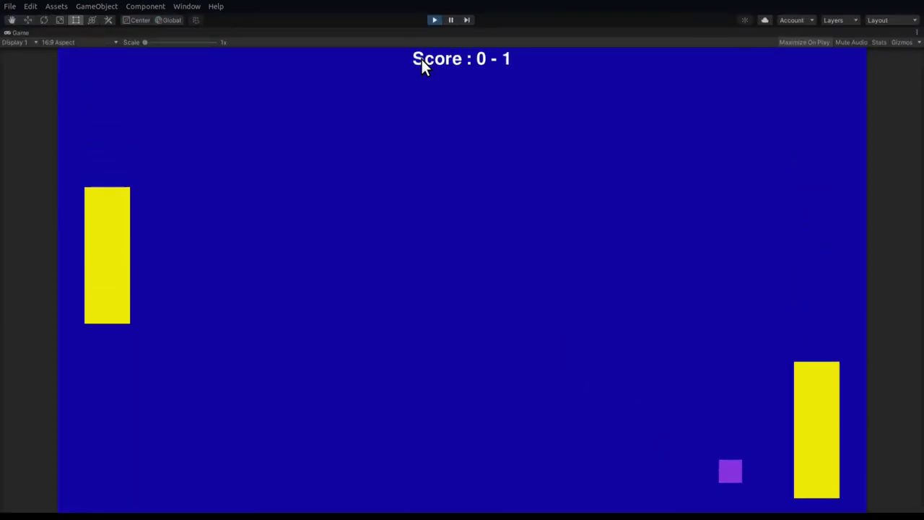
key("Up")
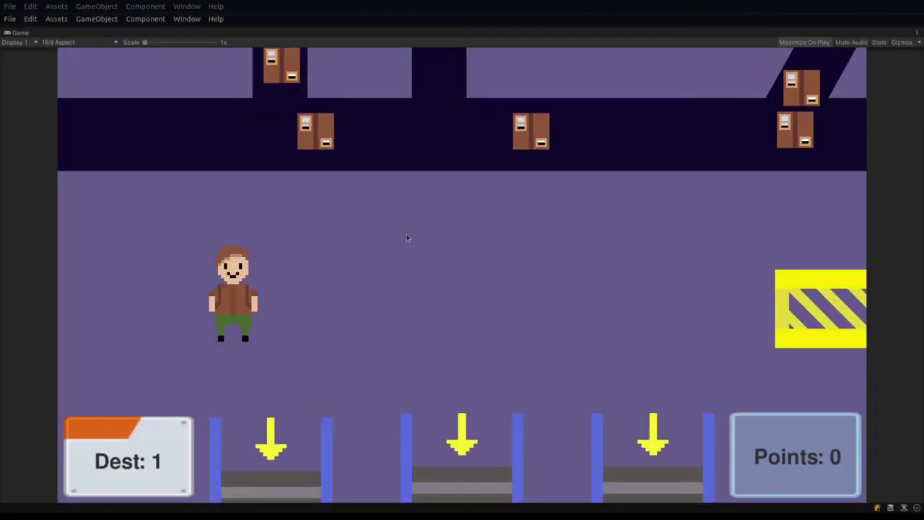
Step: Walk the worker to the belt in the package-sorting game and pick up a destination 1 box
key("d")
key("w")
left_click(535, 147)
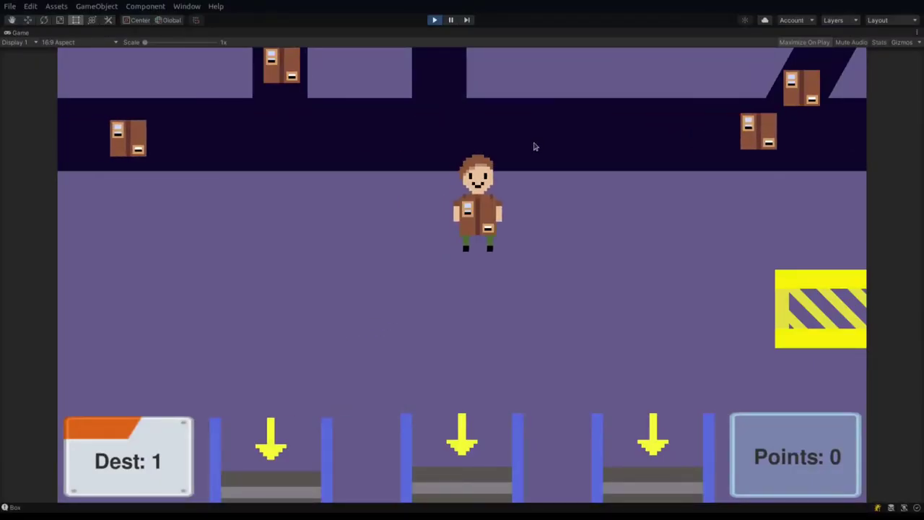
Step: Throw the destination 1 box into chute 1 and pick up a destination 3 box from the belt
key("a")
key("s")
left_click(312, 399)
key("w")
left_click(285, 148)
Step: Throw the destination 3 box into chute 3, return to the belt and pick up another box
key("d")
key("s")
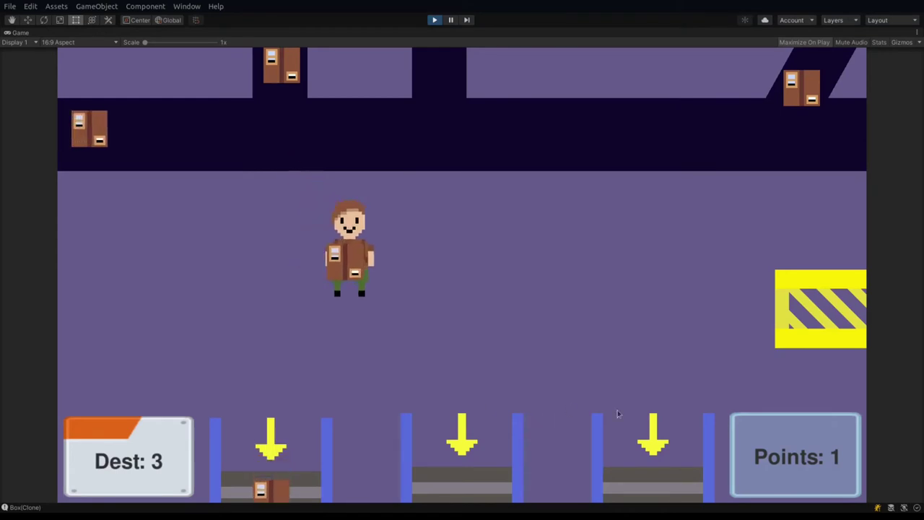
left_click(683, 451)
key("a")
key("w")
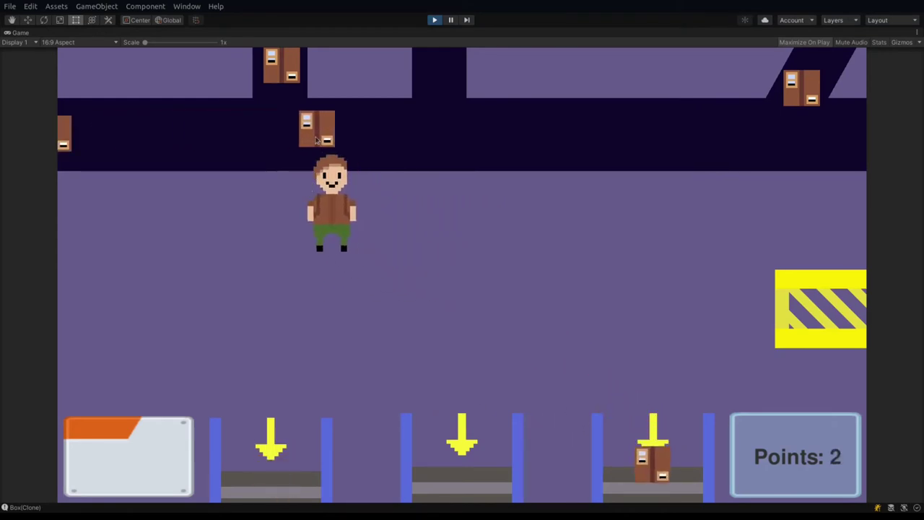
left_click(316, 143)
Step: Carry the held box toward chute 3, throw it in and fetch the next belt box
key("s")
key("d")
left_click(652, 462)
key("a")
key("w")
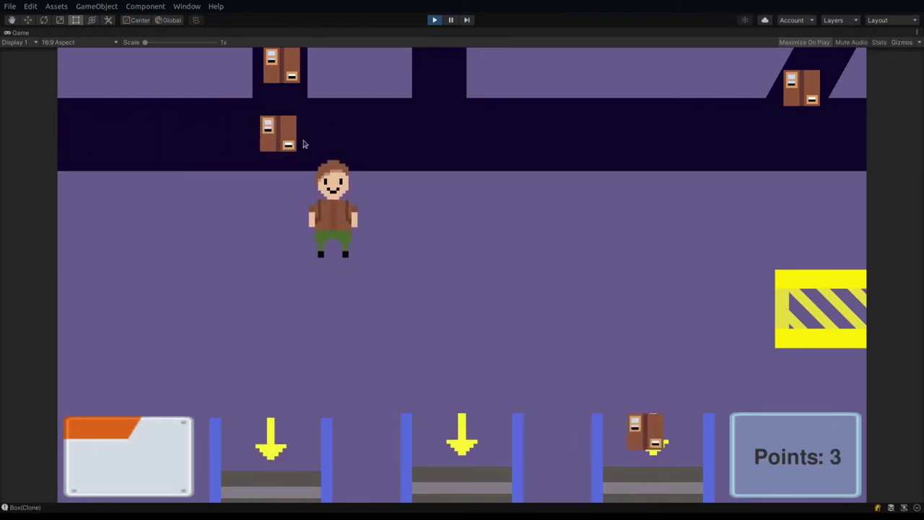
left_click(304, 144)
Step: Throw the held box into chute 1 and pick up a destination 2 box from the belt
key("s")
left_click(312, 362)
key("a")
key("w")
left_click(180, 145)
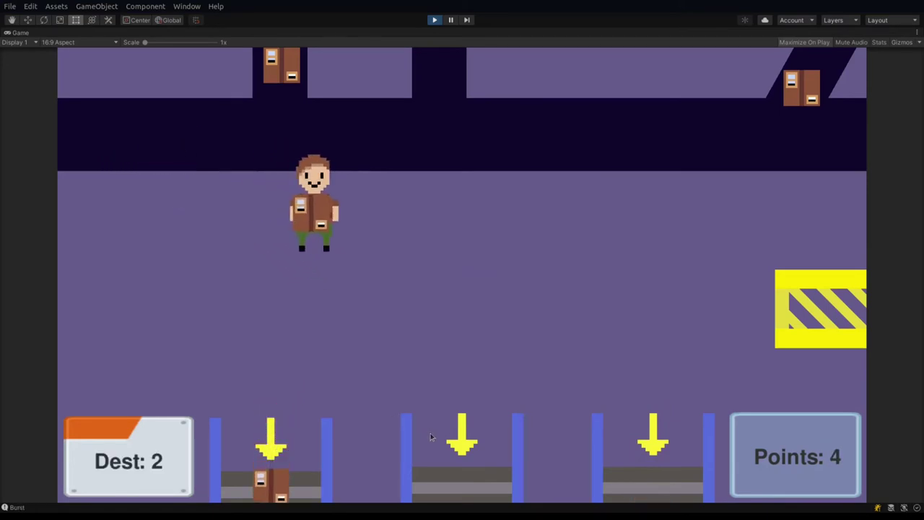
Step: Throw the destination 2 box into chute 2 and pick up a destination 3 box from the belt
left_click(447, 451)
key("Left")
key("Up")
left_click(217, 136)
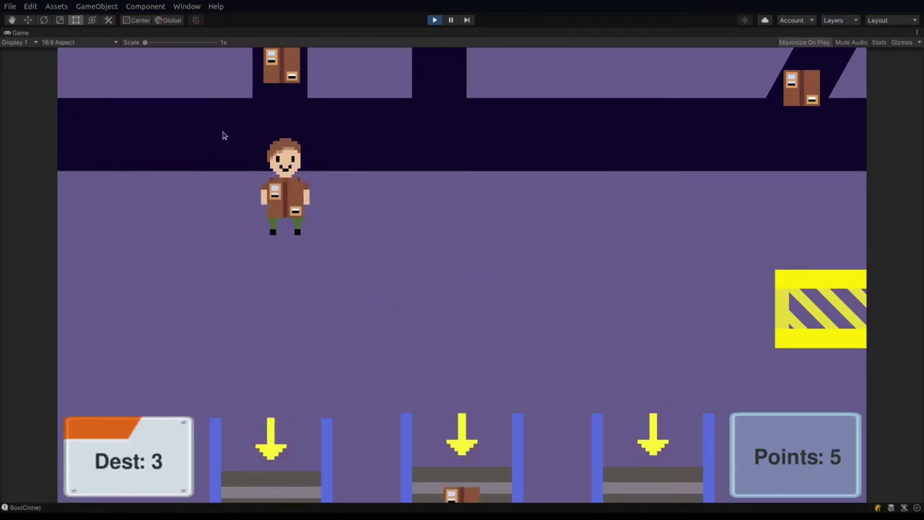
Step: Throw the destination 3 box to the floor just before chute 3 and pick up the nearest belt box
key("d")
left_click(575, 391)
key("a")
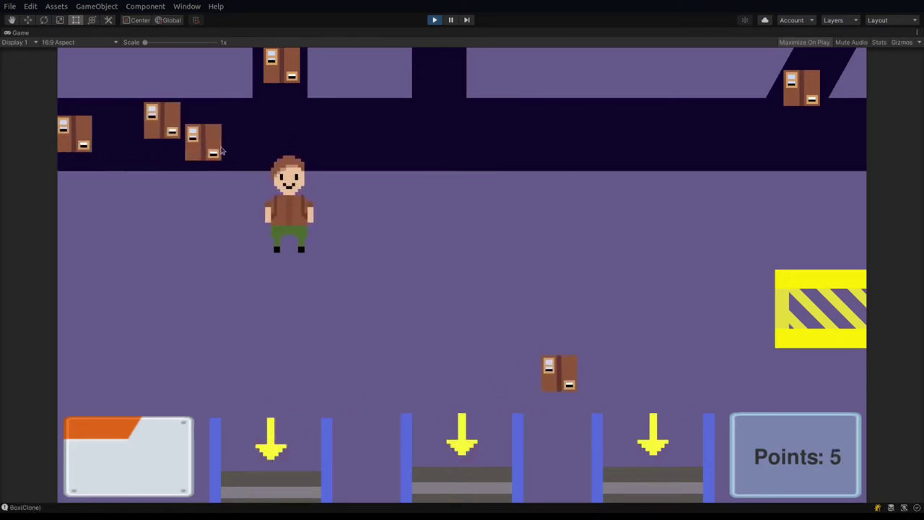
left_click(221, 149)
Step: Throw the held box into chute 2 and pick up a destination 3 box from the belt
key("d")
key("s")
left_click(480, 424)
key("w")
left_click(386, 121)
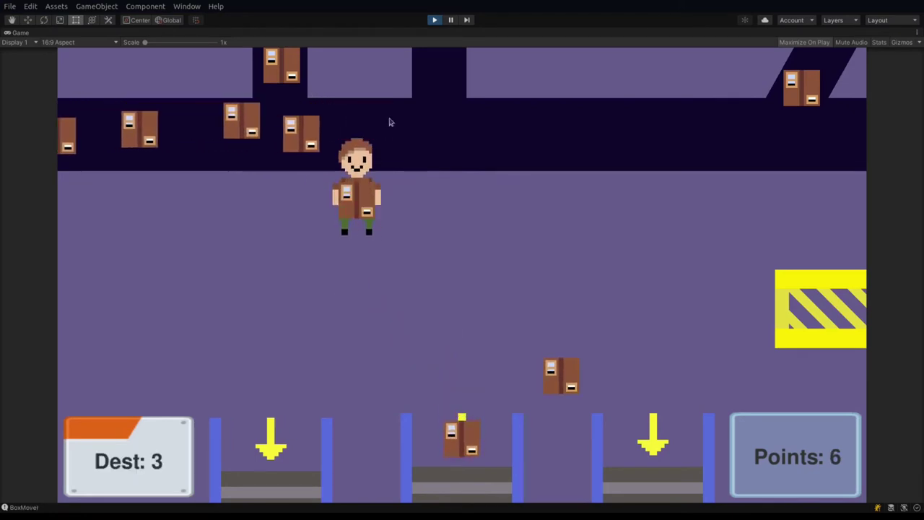
Step: Throw the destination 3 box at the loose box before chute 3 and pick up another destination 3 box
key("d")
key("s")
left_click(566, 367)
key("a")
left_click(486, 138)
key("d")
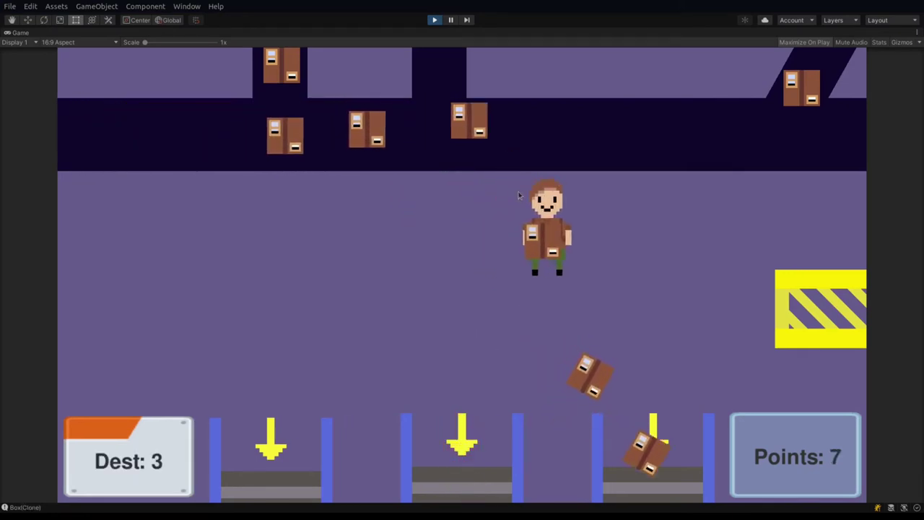
Step: Throw the destination 3 box into chute 3 and pick up the belt box farthest along
key("s")
left_click(654, 464)
key("w")
key("d")
left_click(634, 126)
Step: Throw the held box down toward chute 3 and take the next box off the belt
key("s")
left_click(625, 343)
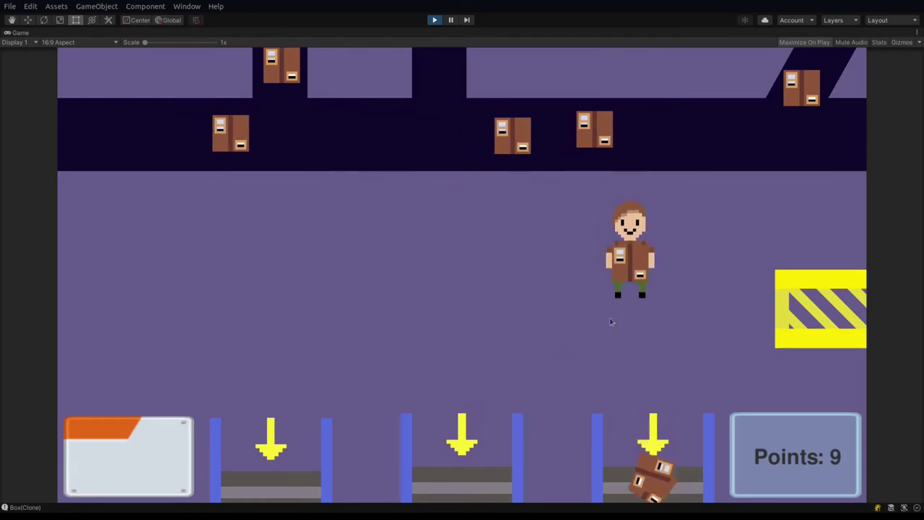
key("w")
left_click(648, 135)
Step: Throw the held box into chute 3 and pick up a destination 1 box from the belt
key("s")
left_click(636, 435)
key("w")
left_click(708, 127)
key("a")
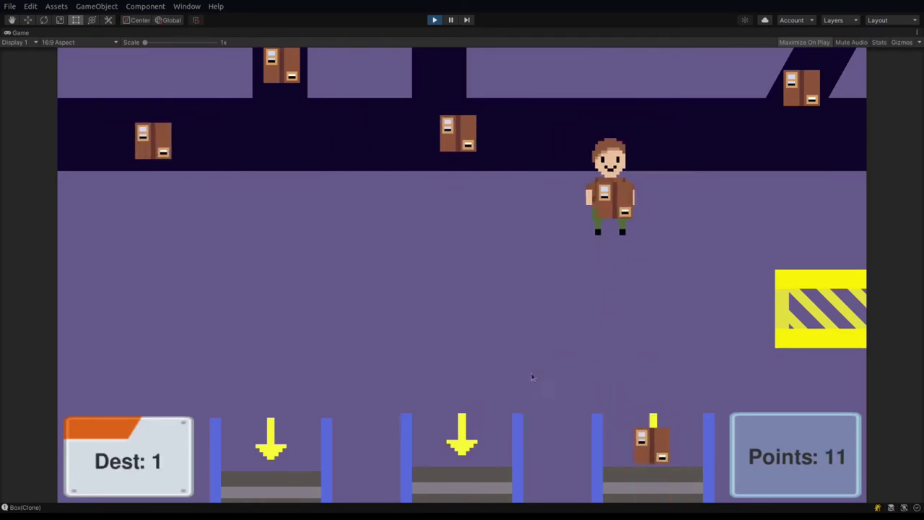
Step: Throw the destination 1 box toward chute 1 and pick up another box from the belt
left_click(249, 419)
key("d")
left_click(578, 135)
Step: Throw the held box toward chute 3, return to the belt and pick up the next box
key("s")
key("a")
left_click(650, 422)
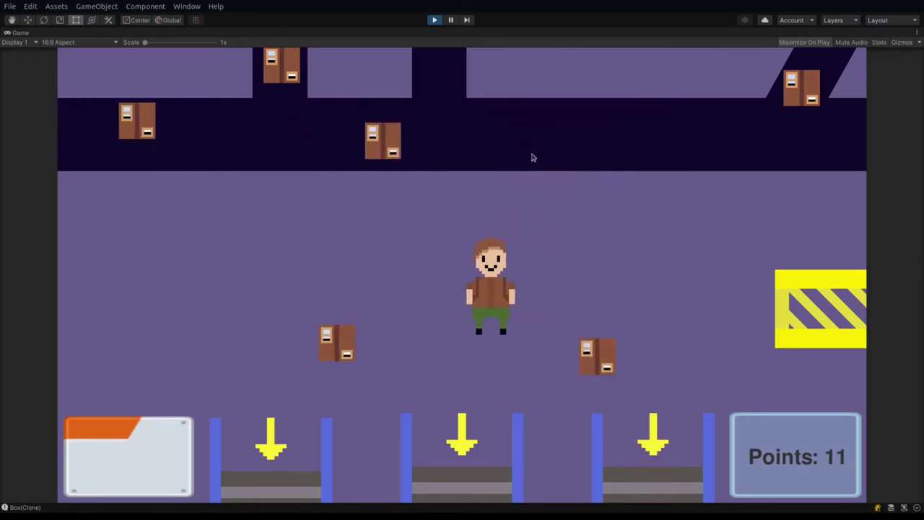
key("w")
left_click(439, 146)
Step: Throw the held box toward chute 1 and pick up a destination 1 box from the belt
key("s")
key("a")
left_click(233, 468)
key("w")
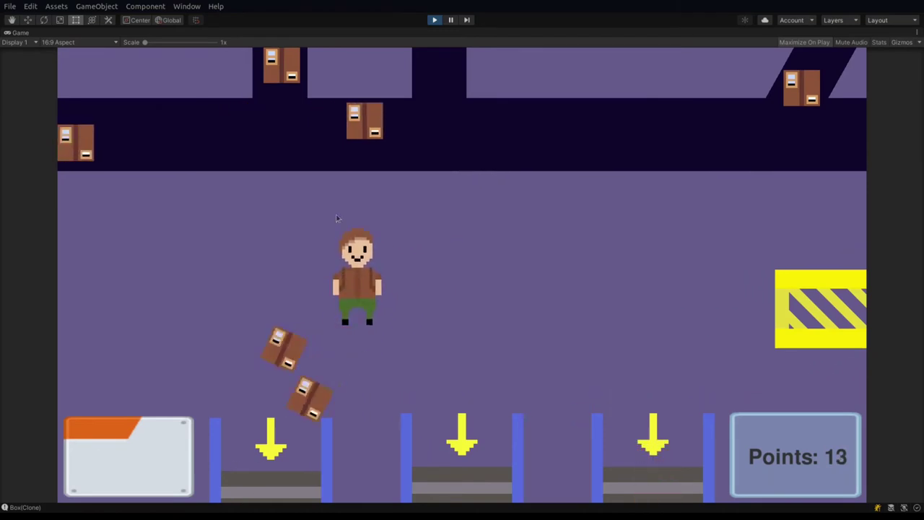
key("d")
left_click(511, 127)
Step: Throw the destination 1 box into chute 1 and pick up the loose box lying in front of it
key("s")
key("a")
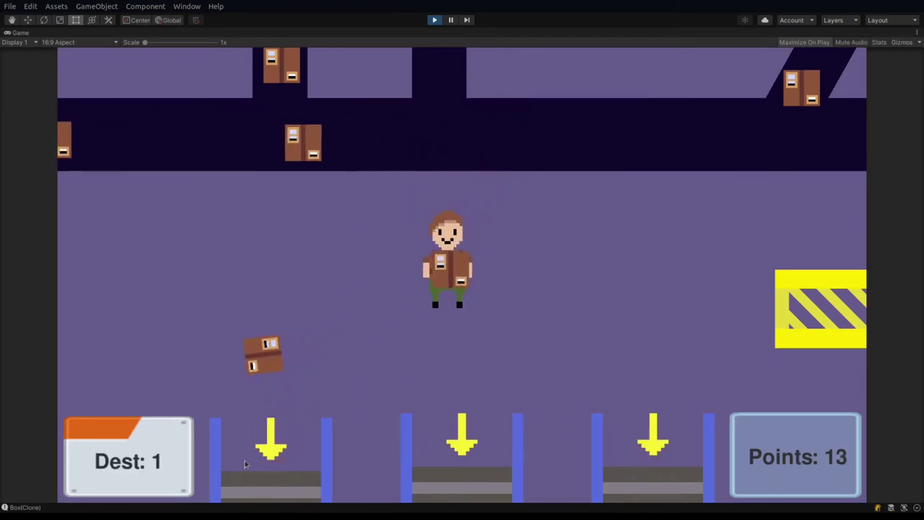
left_click(248, 461)
key("a")
key("s")
left_click(278, 360)
Step: Throw the loose box into chute 1, return to the belt and pick up a new box
left_click(271, 454)
key("d")
key("w")
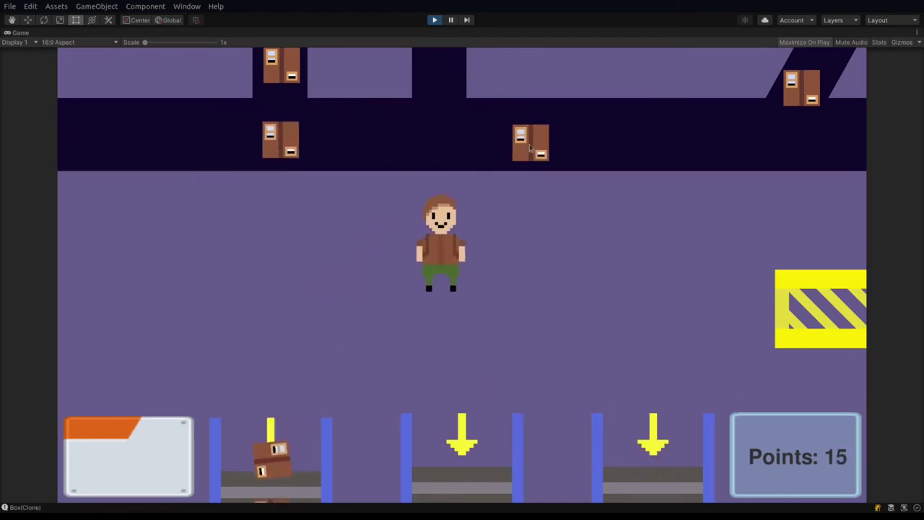
left_click(601, 150)
Step: Throw the held box into chute 2 and pick up a destination 3 box from the belt
key("a")
left_click(439, 431)
key("w")
left_click(497, 142)
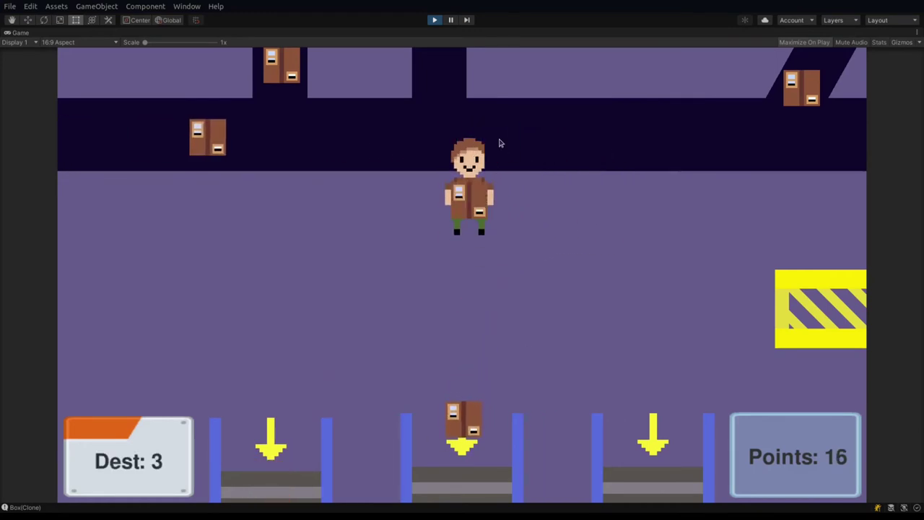
Step: Throw the destination 3 box into chute 3 and pick up a destination 2 box from the belt
key("s")
key("d")
left_click(679, 452)
key("a")
key("w")
left_click(390, 147)
Step: Throw the destination 2 box into chute 2 and pick up a destination 3 box from the belt
key("s")
key("d")
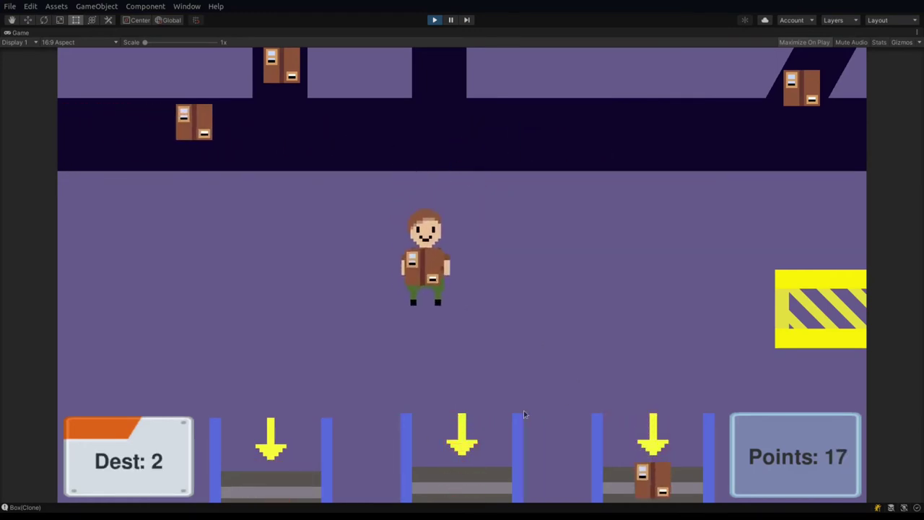
left_click(445, 449)
key("w")
key("a")
left_click(308, 136)
Step: Throw the destination 3 box into chute 3 and pick up another destination 3 box from the belt
key("s")
key("d")
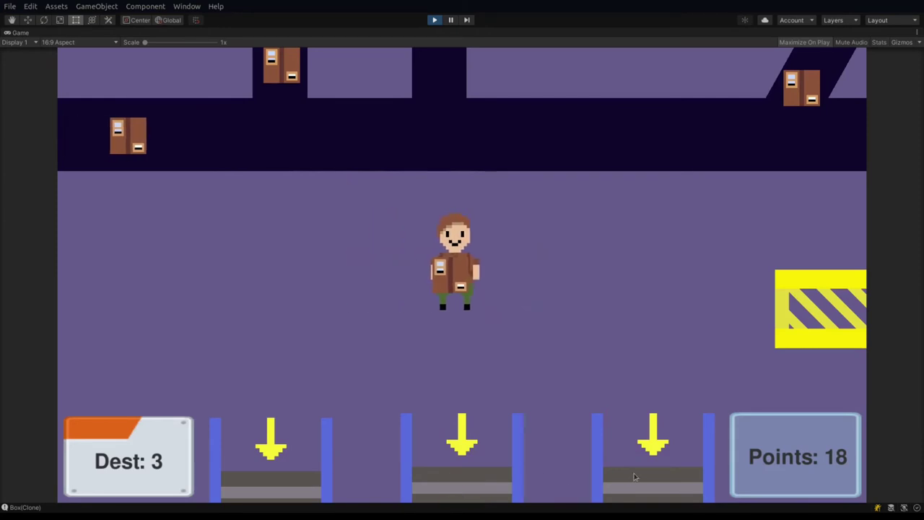
left_click(637, 477)
key("a")
key("Left")
key("Up")
left_click(281, 147)
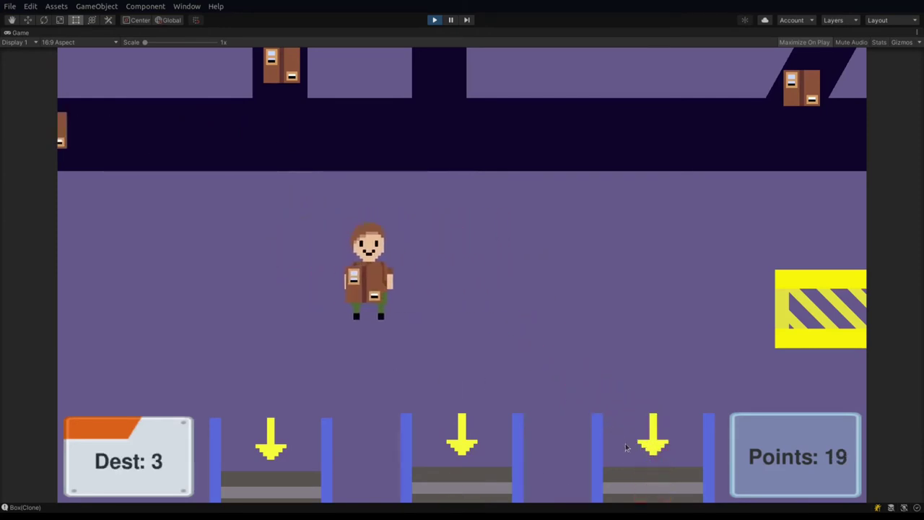
Step: Throw the second destination 3 box into chute 3 and pick up the next belt box
left_click(630, 452)
key("a")
key("w")
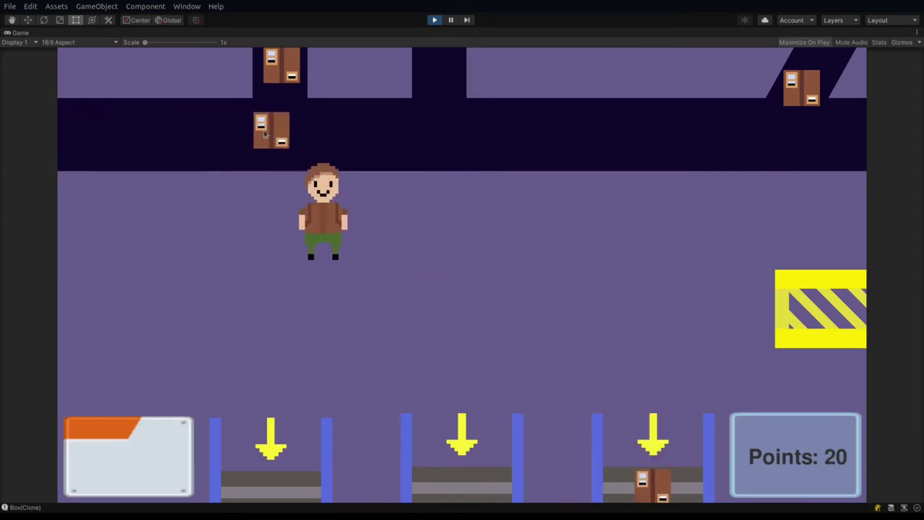
left_click(278, 138)
Step: Throw the held box into chute 1 and walk the worker back up to the belt
key("d")
key("s")
left_click(297, 429)
key("a")
key("w")
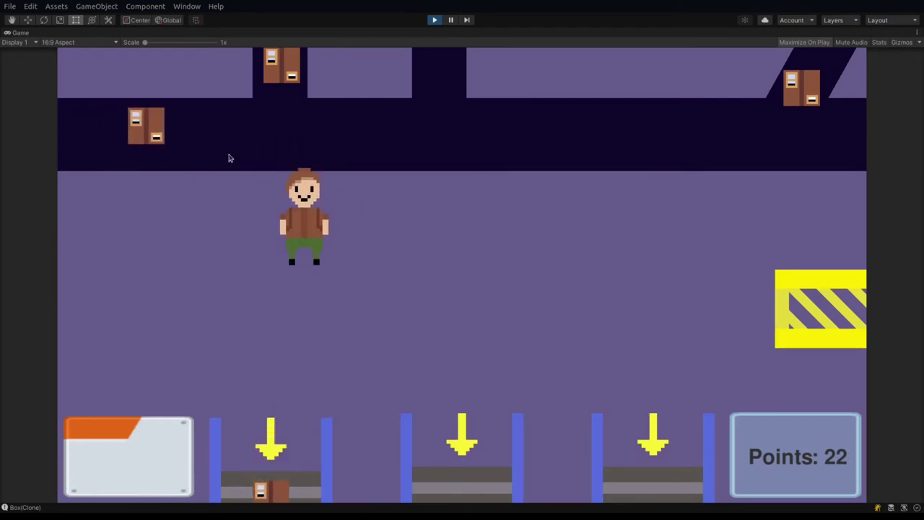
Step: Keep sorting belt boxes by throwing them into the chutes that match their destinations
key("Up")
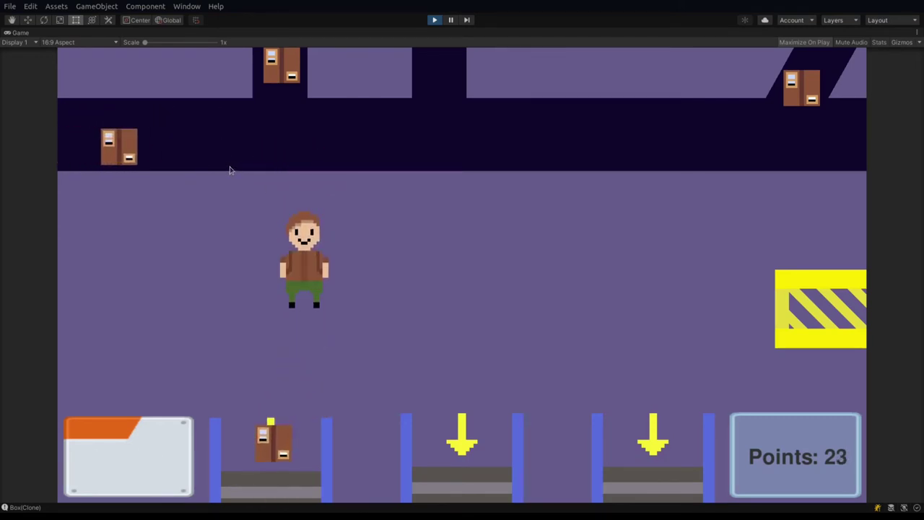
key("Up")
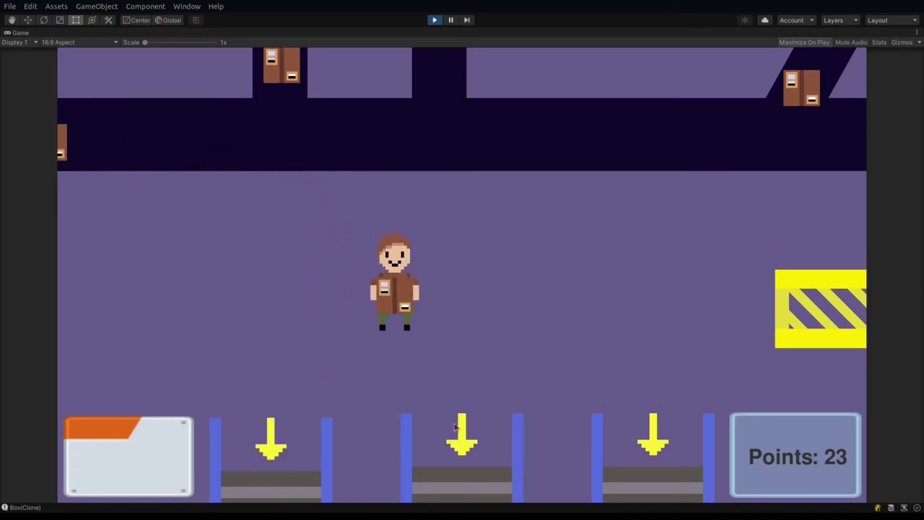
key("Up")
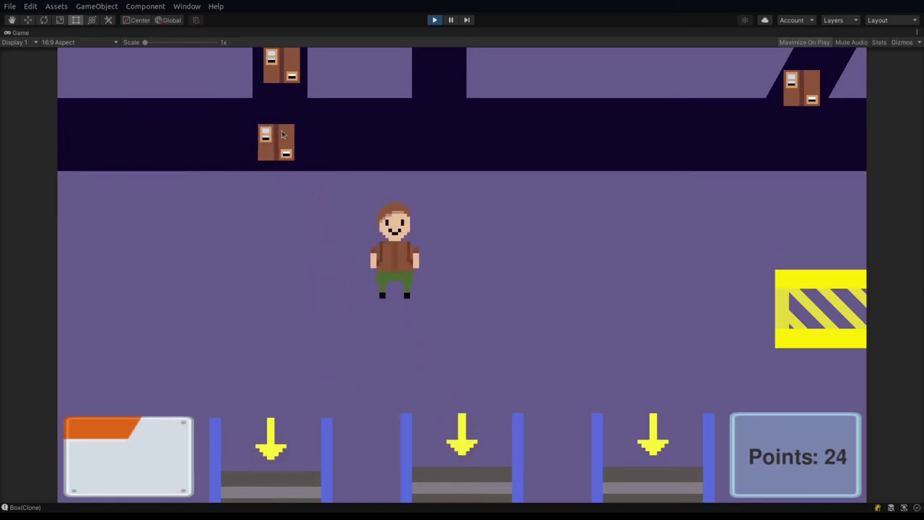
left_click(321, 147)
left_click(435, 390)
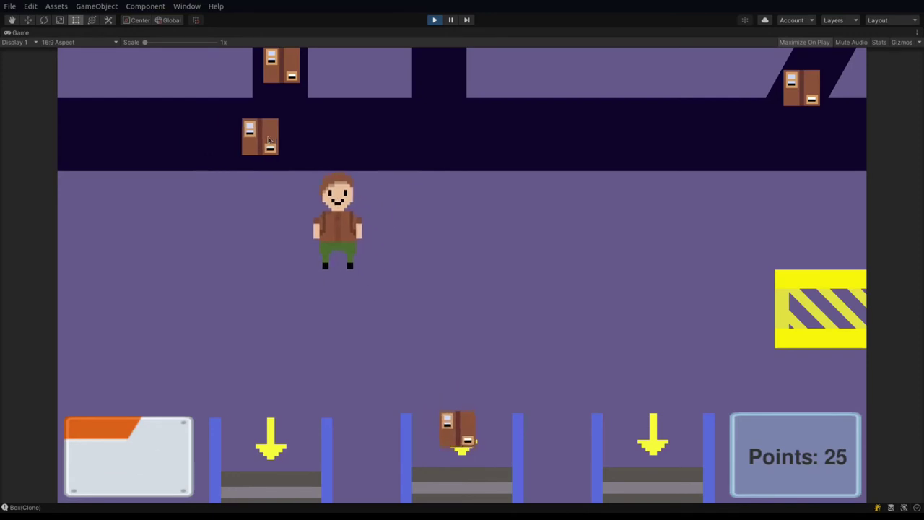
left_click(653, 448)
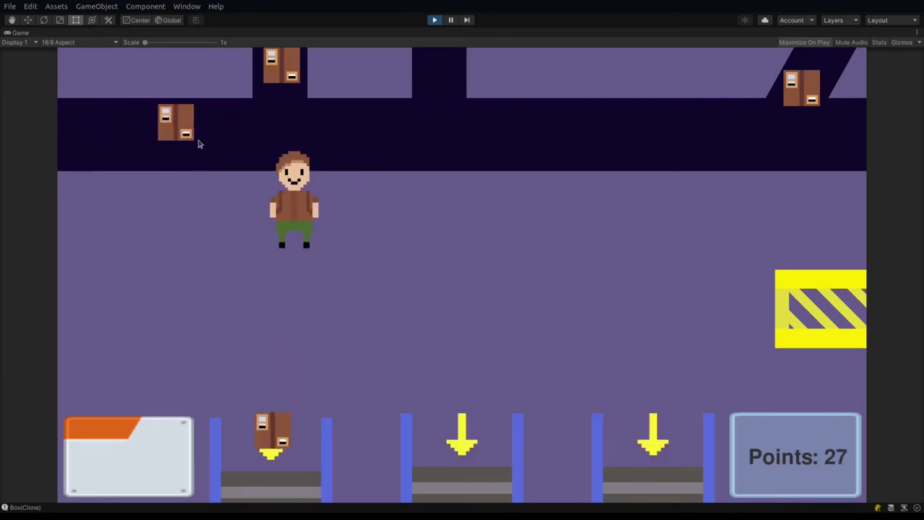
left_click(198, 137)
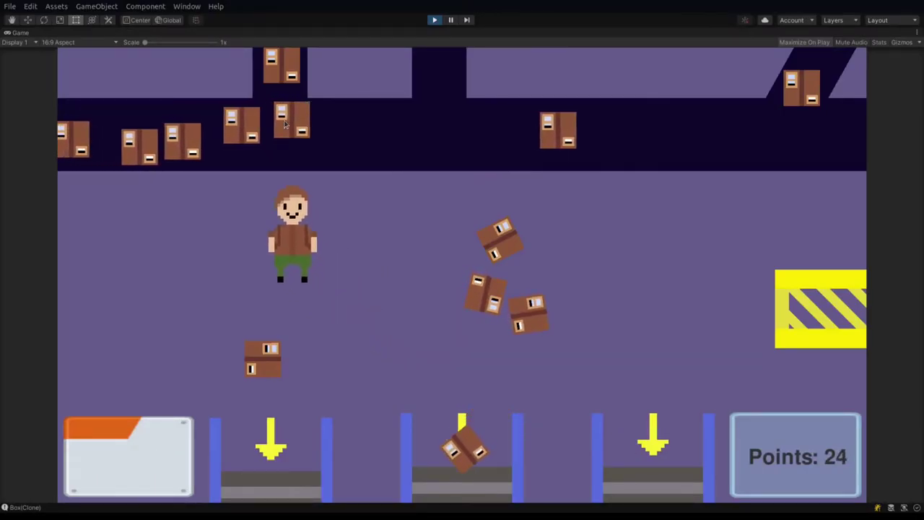
Step: Take three boxes off the belt and drop them on the floor around the worker
left_click(302, 124)
left_click(308, 309)
left_click(335, 125)
left_click(354, 284)
left_click(373, 150)
left_click(406, 294)
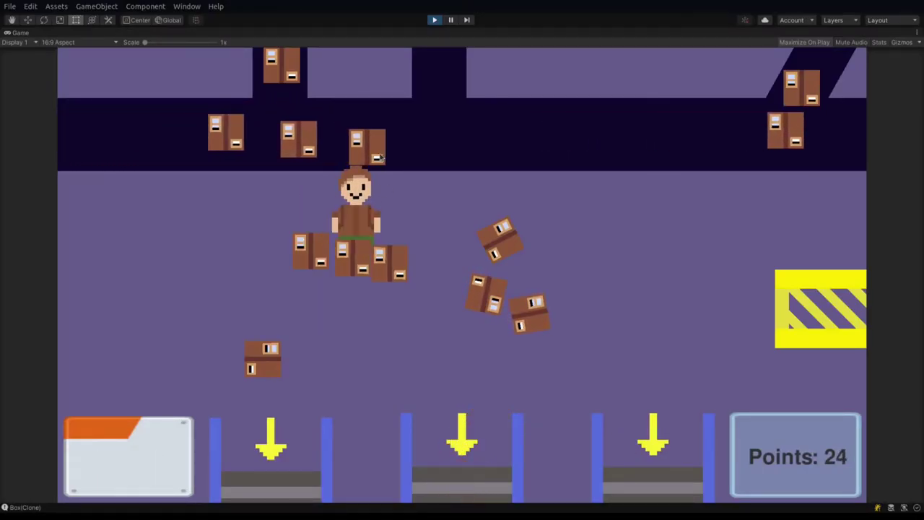
Step: Take two more boxes off the belt and throw one to each side of the worker
left_click(378, 150)
key("a")
left_click(169, 301)
left_click(398, 154)
left_click(428, 230)
key("s")
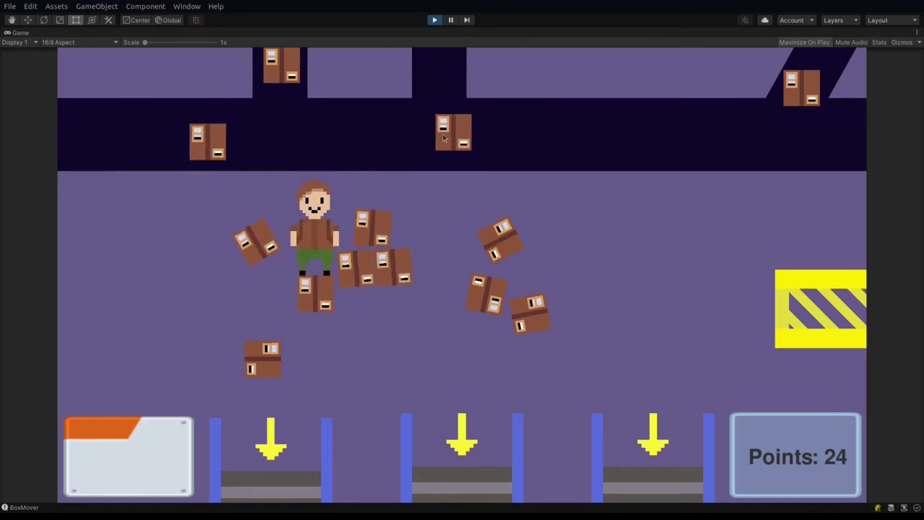
Step: Pick up another belt box and throw it into the gap between chutes 1 and 2
key("s")
key("w")
left_click(309, 143)
key("s")
key("d")
left_click(368, 442)
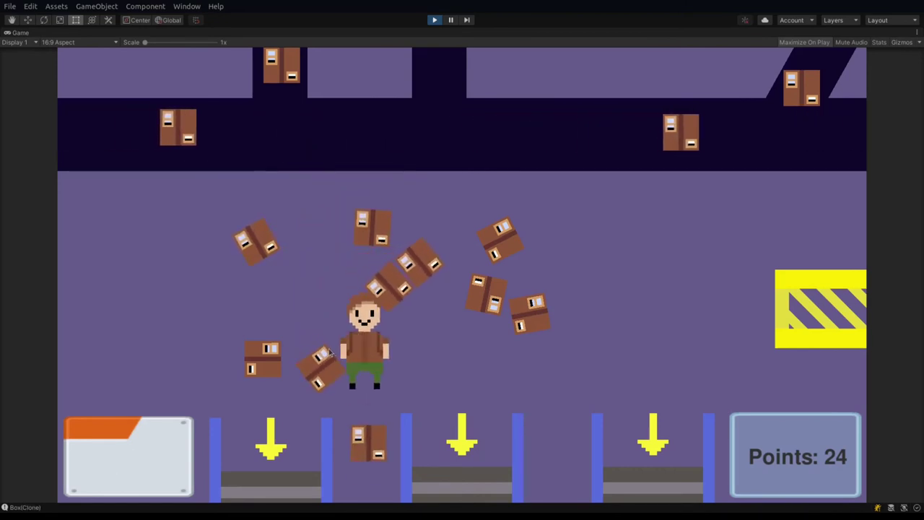
Step: Throw the loose box beside the worker into chute 1 and the loose destination 2 box into chute 2
left_click(324, 367)
key("s")
left_click(276, 435)
left_click(369, 443)
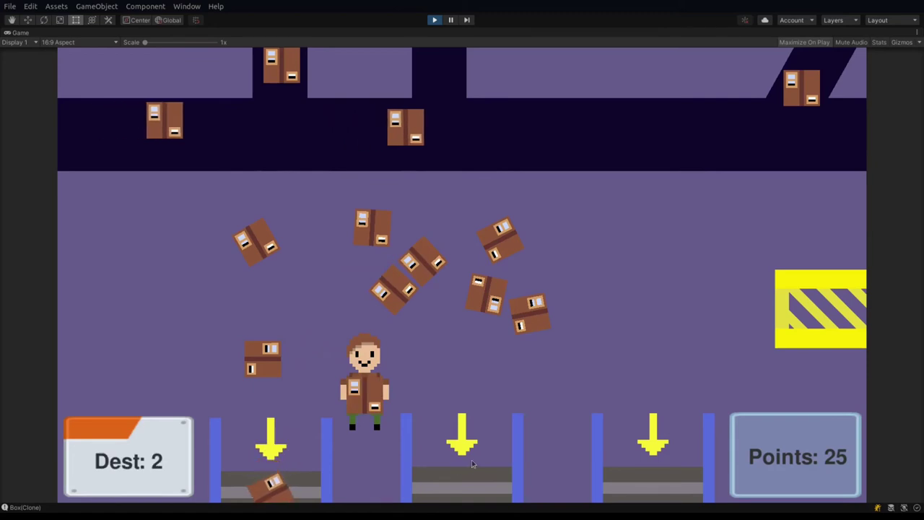
left_click(465, 442)
Step: Pick up a destination 3 box from the belt and throw it toward chute 3
key("w")
key("a")
left_click(293, 122)
key("s")
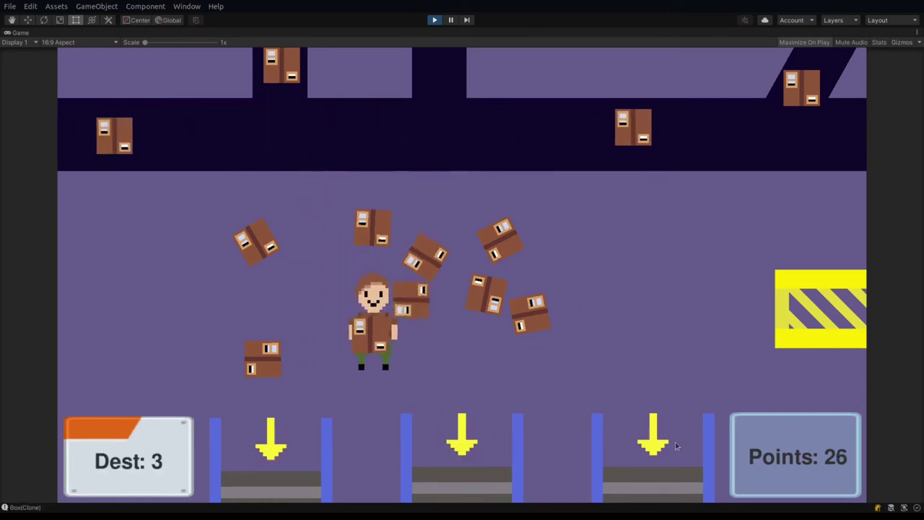
left_click(676, 446)
Step: Pick up a loose destination 1 box from the floor and throw it into chute 1
key("d")
left_click(499, 335)
key("a")
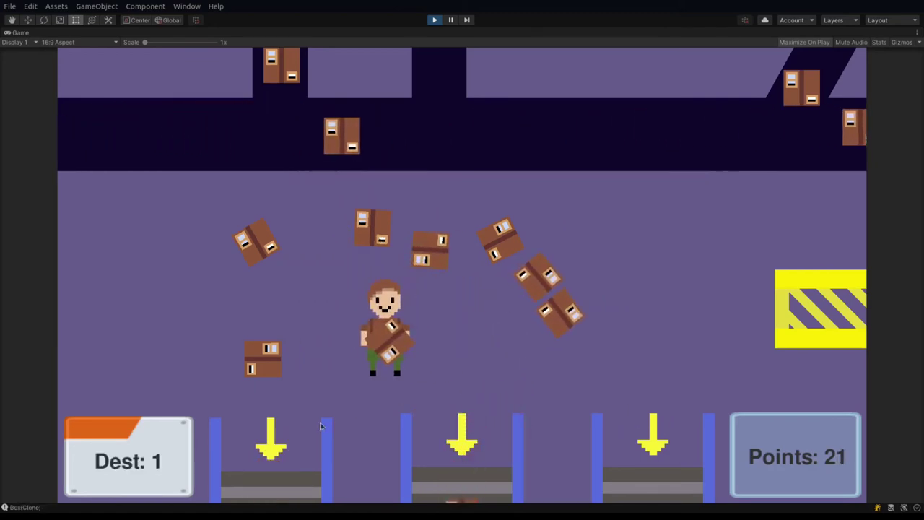
left_click(292, 412)
Step: Pick up the loose box in front of chute 1 and drop it among the boxes nearer the belt
key("s")
key("a")
left_click(255, 354)
key("w")
left_click(293, 278)
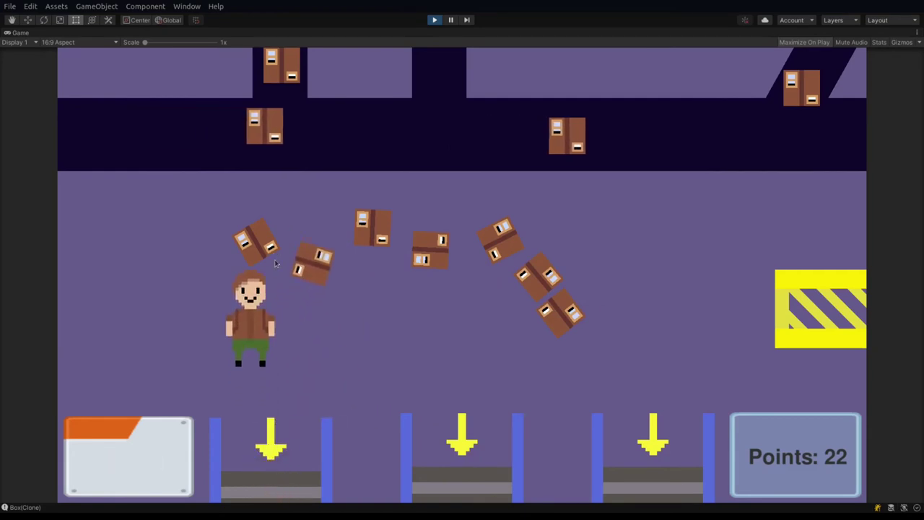
Step: Pick up the loose box just above the worker and throw it into chute 2
left_click(269, 245)
key("s")
key("d")
key("w")
left_click(426, 457)
Step: Pick up the loose destination 2 box from the floor and throw it into chute 2
left_click(375, 234)
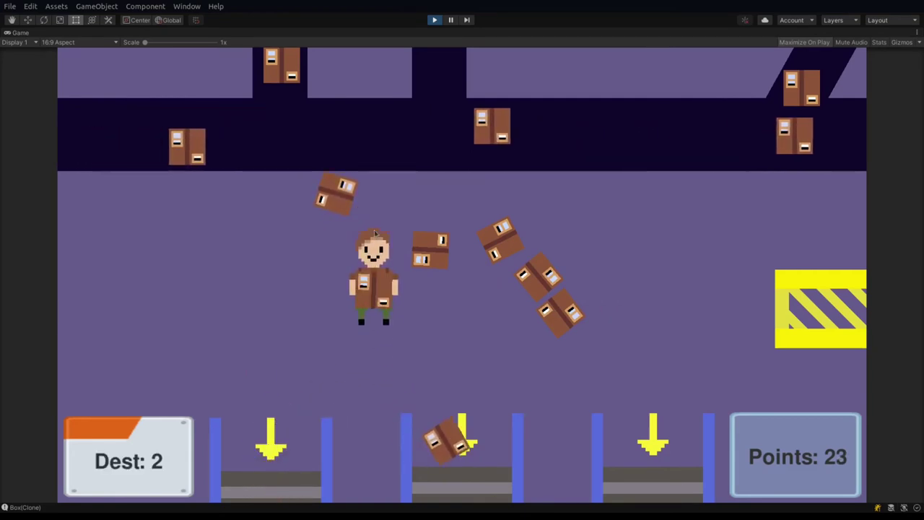
key("s")
key("d")
left_click(464, 429)
Step: Pick up the loose box beside the worker and throw it into chute 1
key("w")
left_click(424, 248)
key("a")
key("s")
left_click(293, 436)
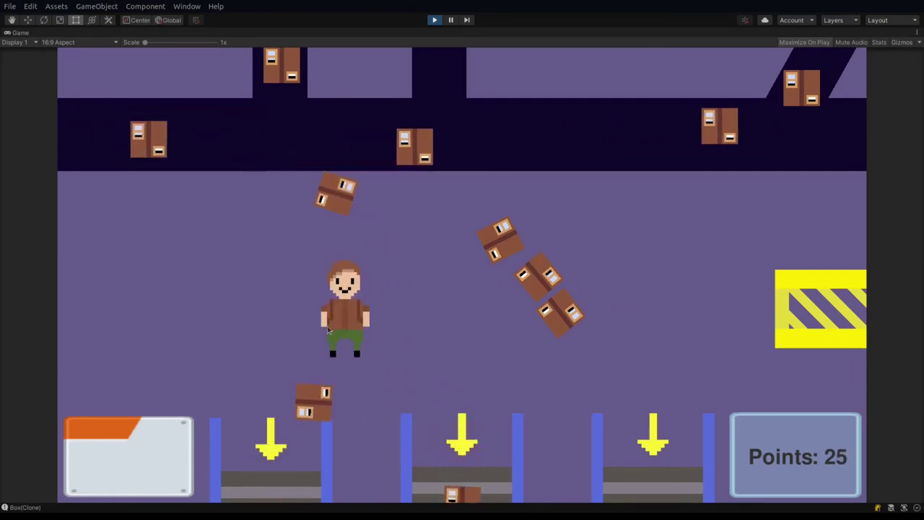
Step: Throw the loose box near the belt toward chute 1, and throw it again from the chute's edge into chute 1
key("Up")
key("Down")
key("Right")
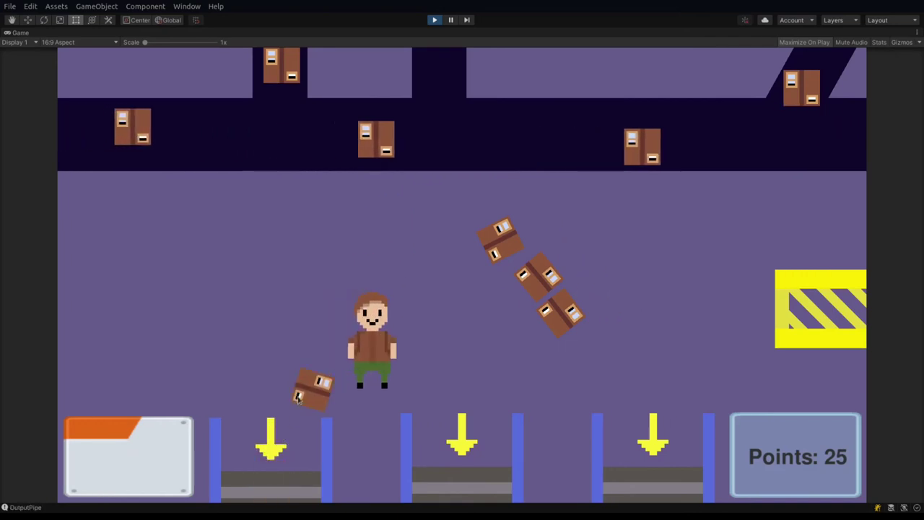
key("a")
left_click(300, 400)
left_click(276, 435)
Step: Pick up the loose box nearest the belt from the group of three and throw it toward chute 1
key("d")
key("w")
left_click(498, 241)
key("s")
key("a")
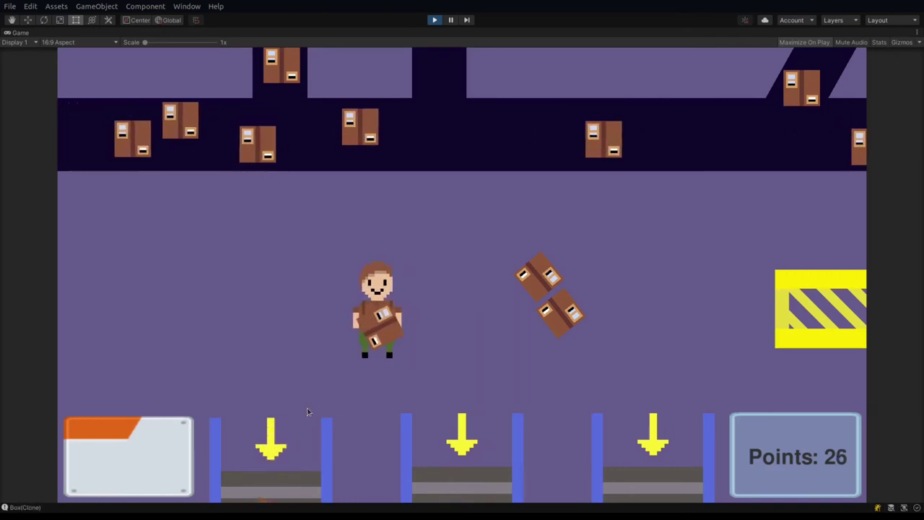
Step: Take two boxes off the belt and drop them together in the middle of the floor
key("w")
key("d")
left_click(421, 148)
left_click(447, 268)
left_click(377, 144)
left_click(456, 251)
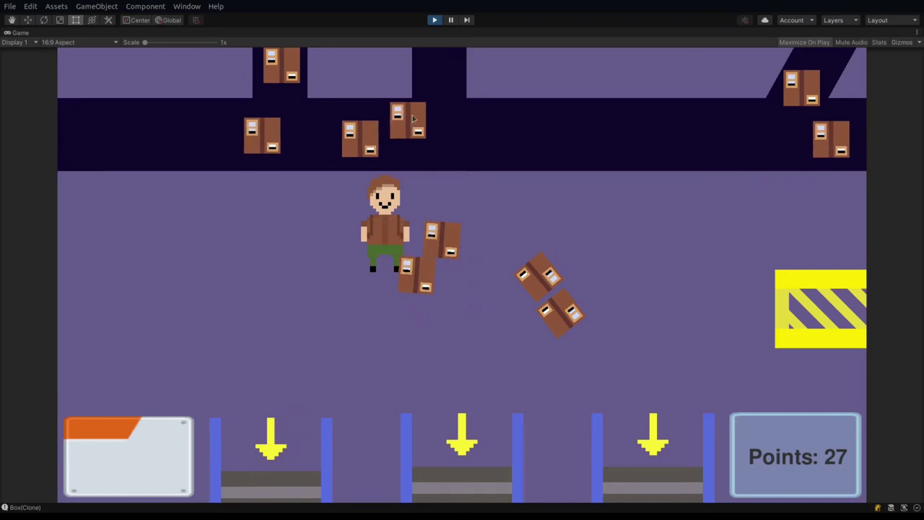
Step: Take another box off the belt and drop it beside the boxes in the middle of the floor
key("Left")
key("w")
key("d")
left_click(451, 137)
left_click(535, 242)
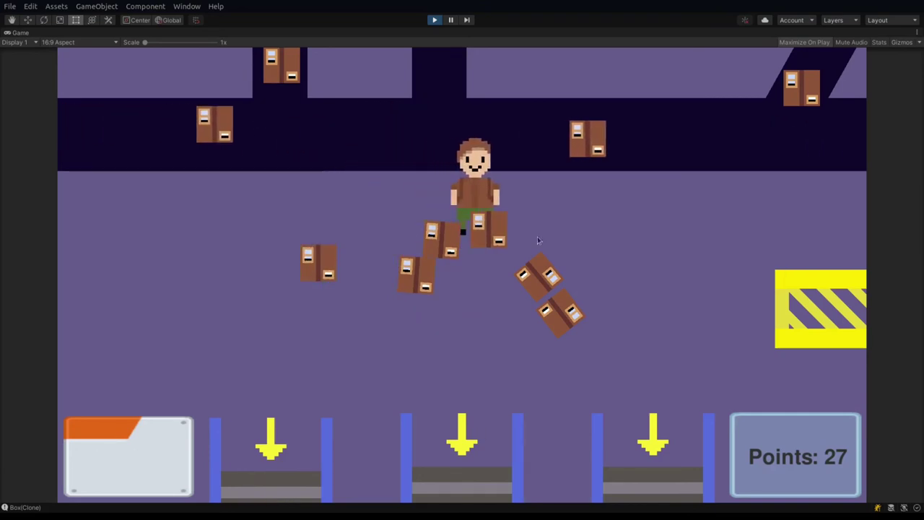
Step: Pick up the passing box from the belt and throw it toward chute 3
left_click(627, 143)
key("s")
key("a")
left_click(603, 380)
key("w")
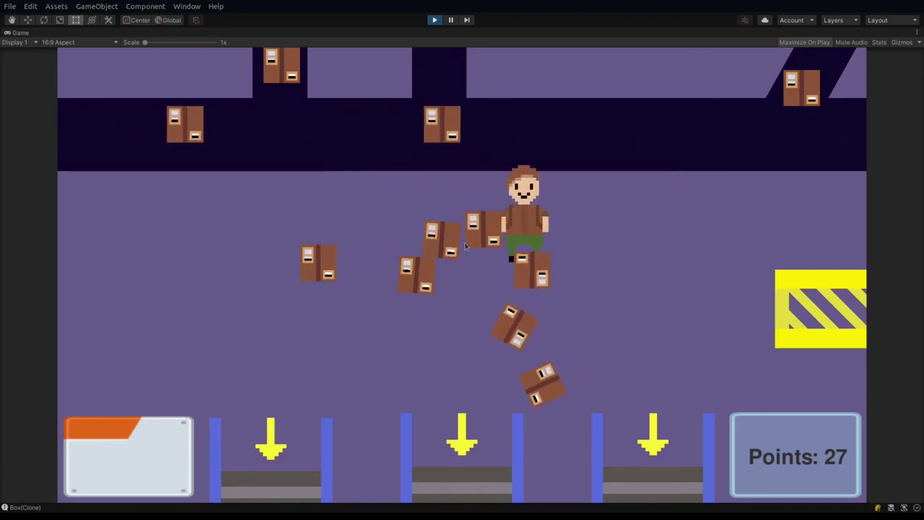
Step: Pick up the loose box lying nearest the chutes and throw it into chute 3
key("d")
key("s")
key("a")
left_click(540, 397)
left_click(605, 396)
Step: Pick up the belt box passing above chute 3 and carry it toward the chutes
key("w")
key("d")
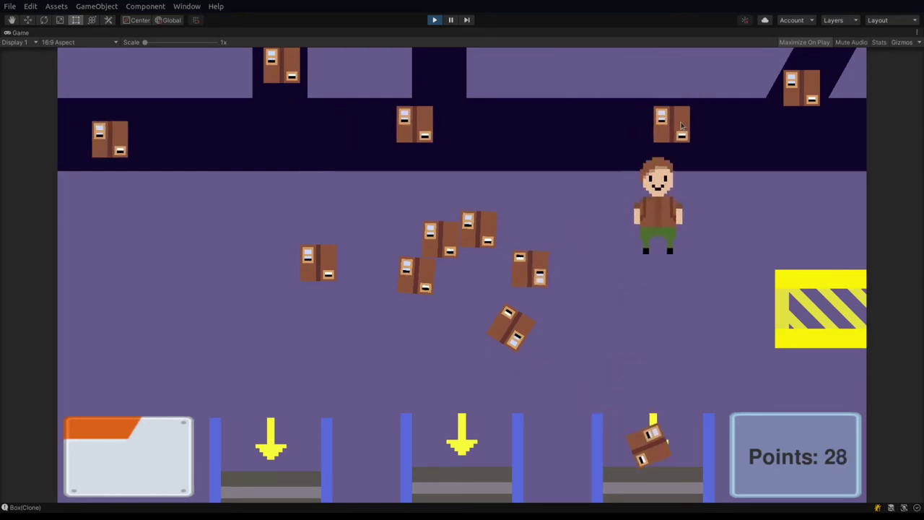
left_click(683, 144)
key("s")
key("a")
key("Down")
key("Left")
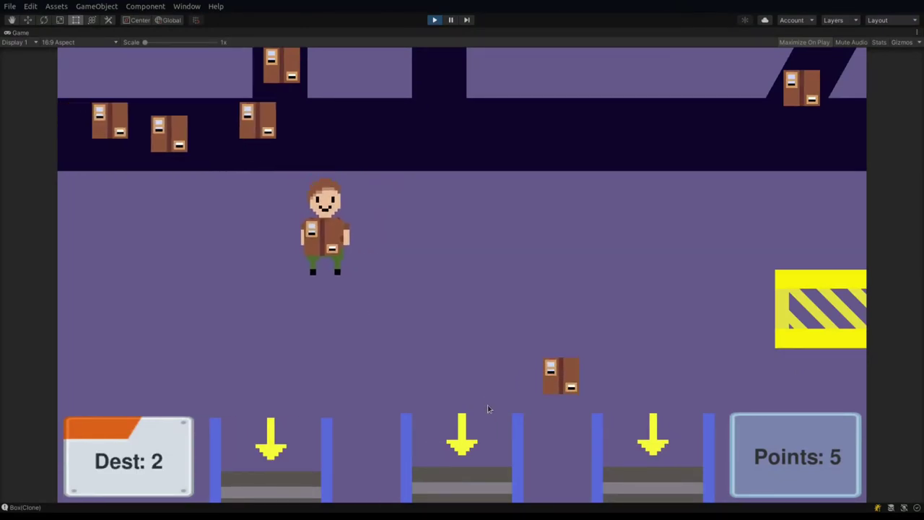
Step: Throw the carried destination 2 box into chute 2 and a destination 3 box from the belt into chute 3
left_click(489, 408)
key("w")
left_click(363, 127)
key("s")
key("d")
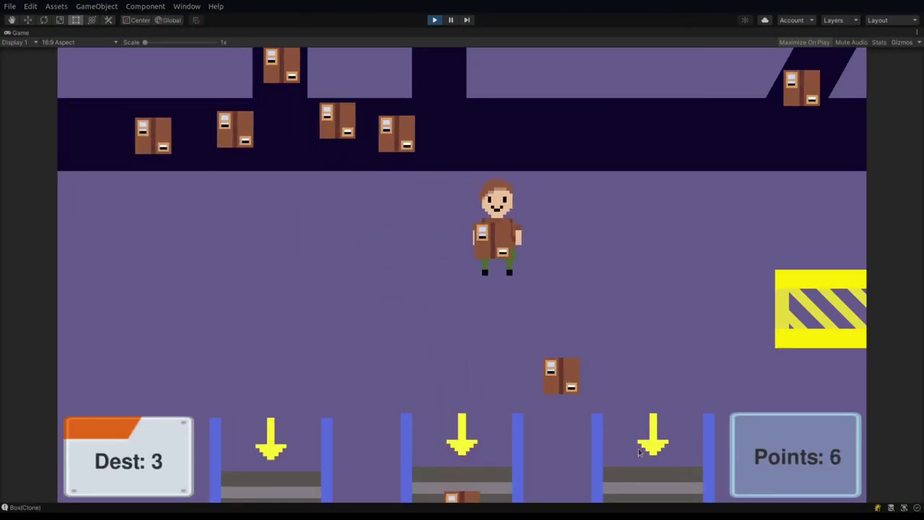
left_click(621, 415)
Step: Pick up another belt box and throw it toward the loose boxes in front of chute 3
left_click(508, 143)
key("Right")
key("Down")
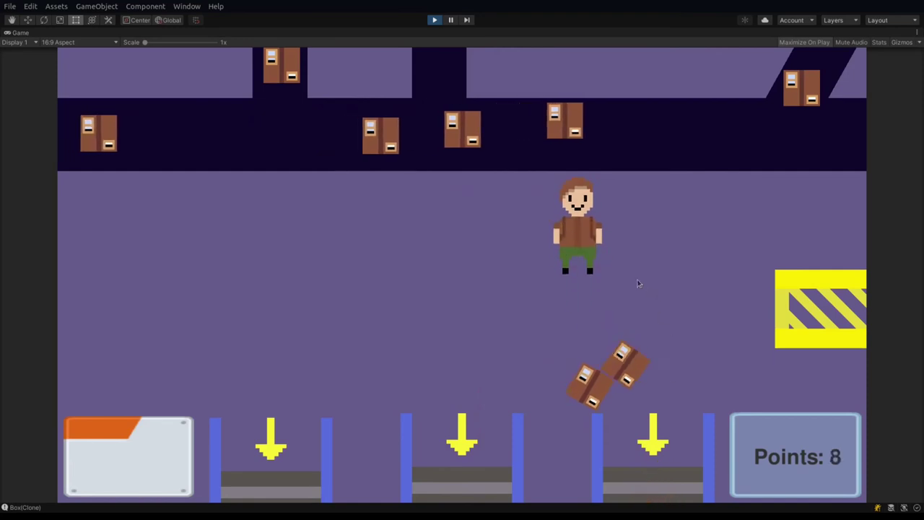
key("Up")
left_click(643, 382)
Step: Pick up a destination 3 box from the belt and throw it into chute 3
key("d")
key("w")
left_click(648, 134)
key("s")
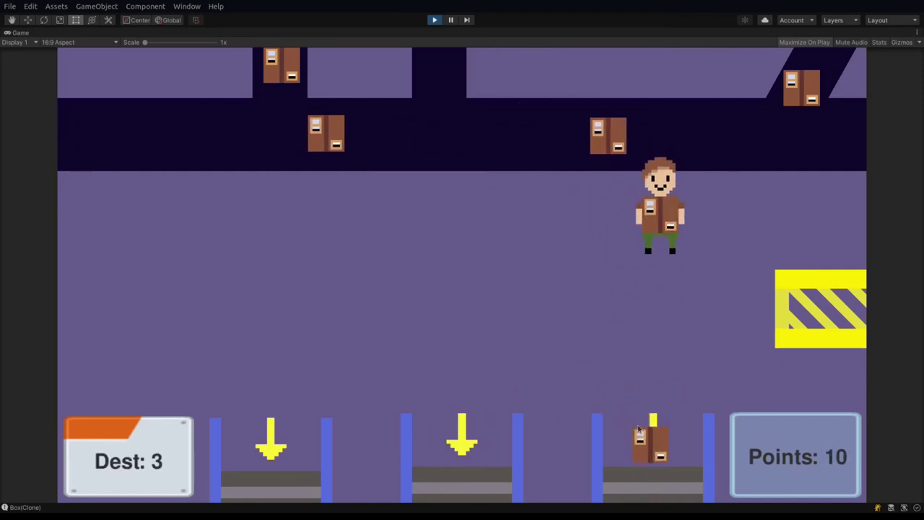
left_click(639, 386)
Step: Keep taking boxes off the belt for their destinations, throwing the last one into chute 1
key("w")
left_click(694, 148)
key("Left")
key("Down")
key("Up")
key("Down")
key("Left")
key("Up")
key("Left")
left_click(256, 485)
Step: Pick up the passing box from the belt and throw it into chute 1
key("w")
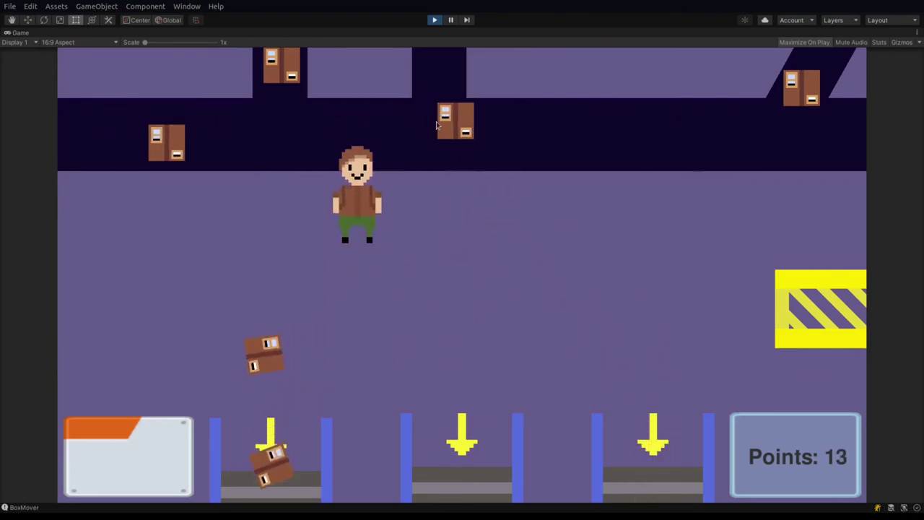
key("d")
left_click(477, 126)
key("s")
key("a")
left_click(260, 392)
Step: Pick up the loose destination 1 box in front of chute 1 and throw it into the chute
left_click(264, 359)
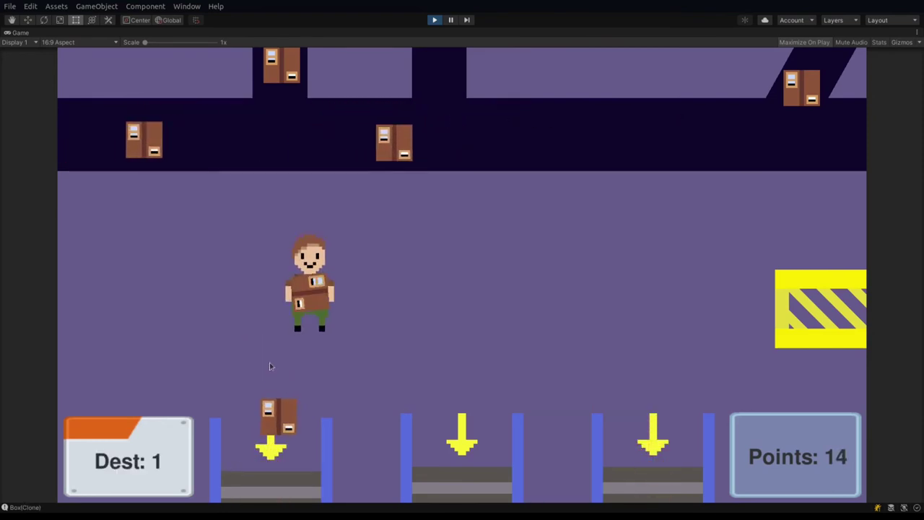
key("s")
left_click(289, 401)
Step: Pick up a destination 2 box from the belt and throw it into chute 2
key("d")
key("w")
left_click(572, 147)
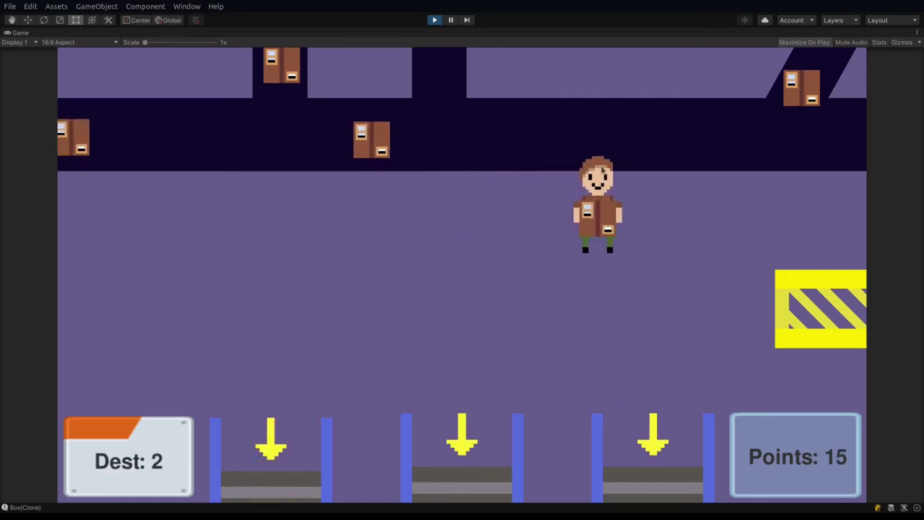
key("a")
key("s")
left_click(460, 447)
Step: Pick up the next belt box and throw it toward chute 3
key("w")
key("Right")
key("Down")
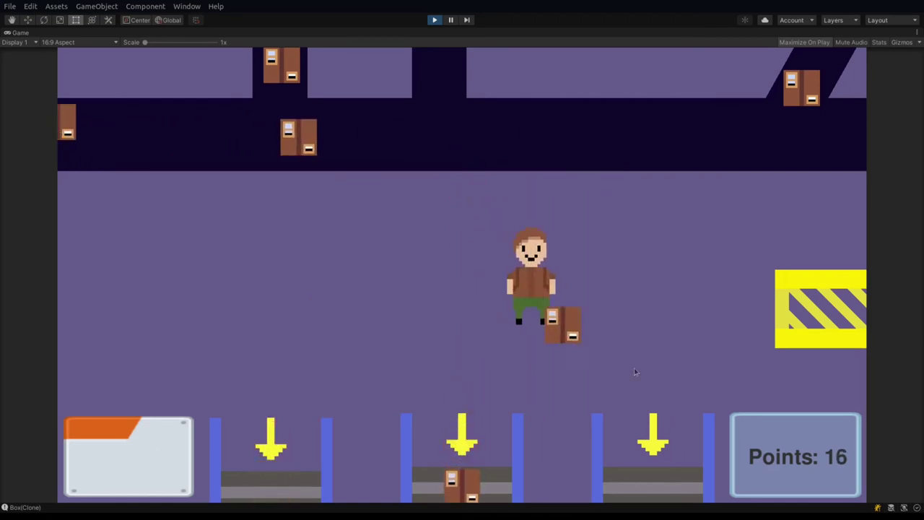
Step: Return to the belt for another box and throw it into chute 2
key("Left")
key("Up")
key("Right")
key("Down")
key("Left")
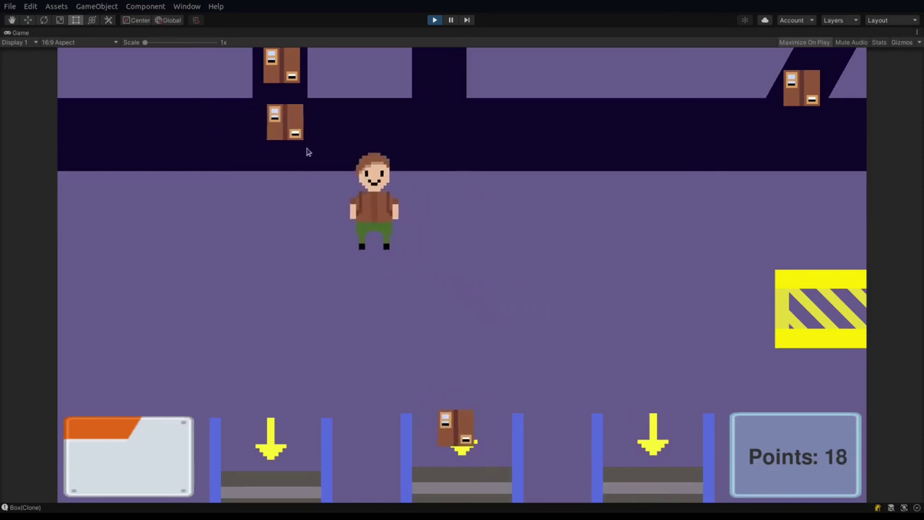
Step: Take the next box off the belt and throw it into chute 3
key("Up")
key("Right")
key("Down")
key("Left")
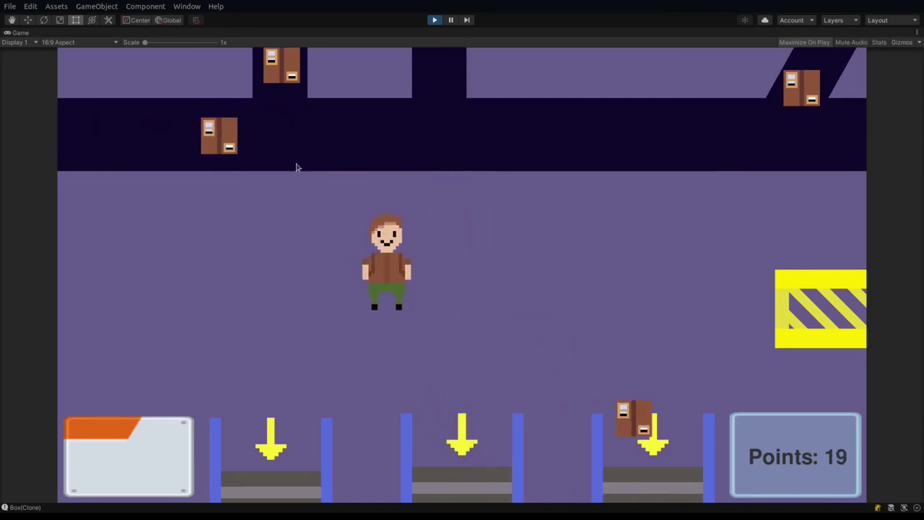
Step: Throw one more belt box toward chute 3 and carry a destination 1 box toward chute 1
key("Up")
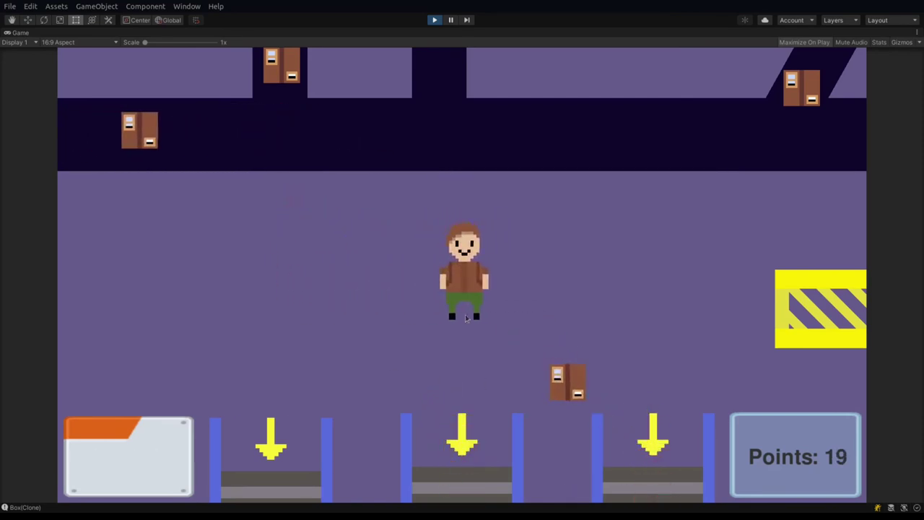
key("Left")
key("Up")
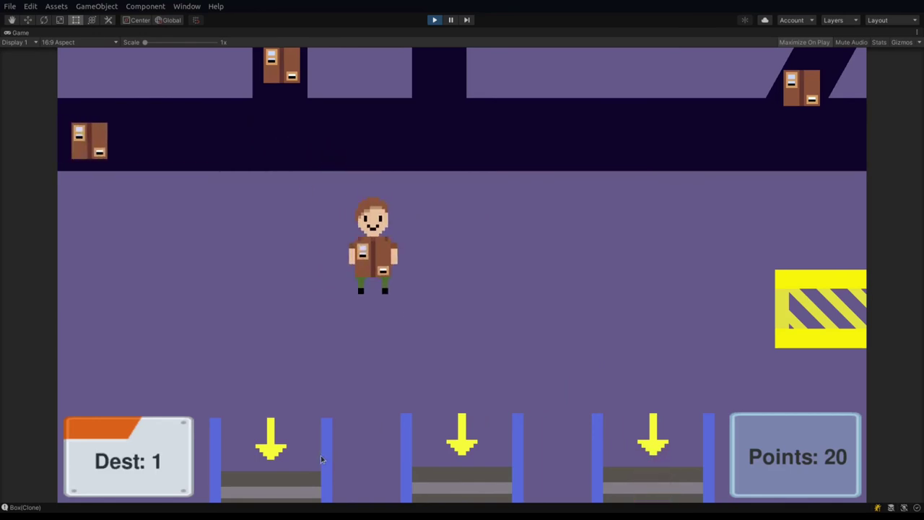
key("Left")
key("Down")
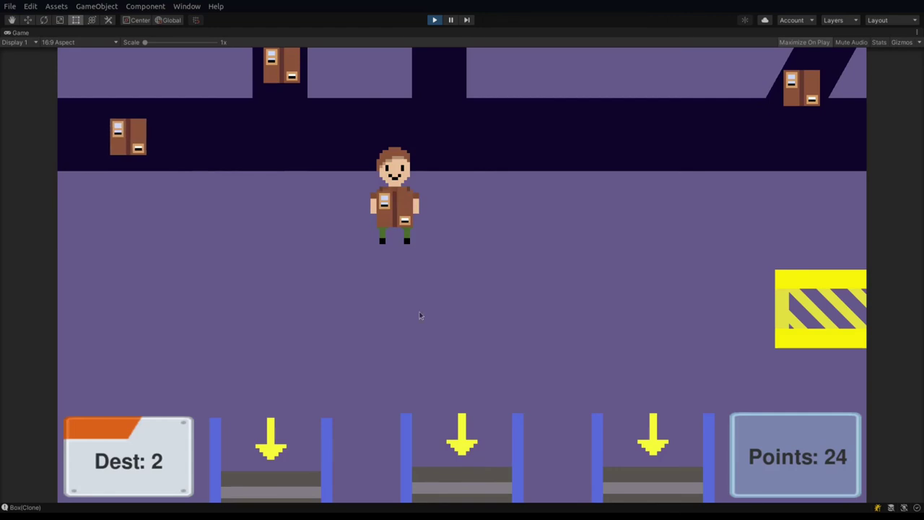
Step: Throw the carried destination 2 box into chute 2 and the following destination 3 box into chute 3
key("s")
left_click(432, 399)
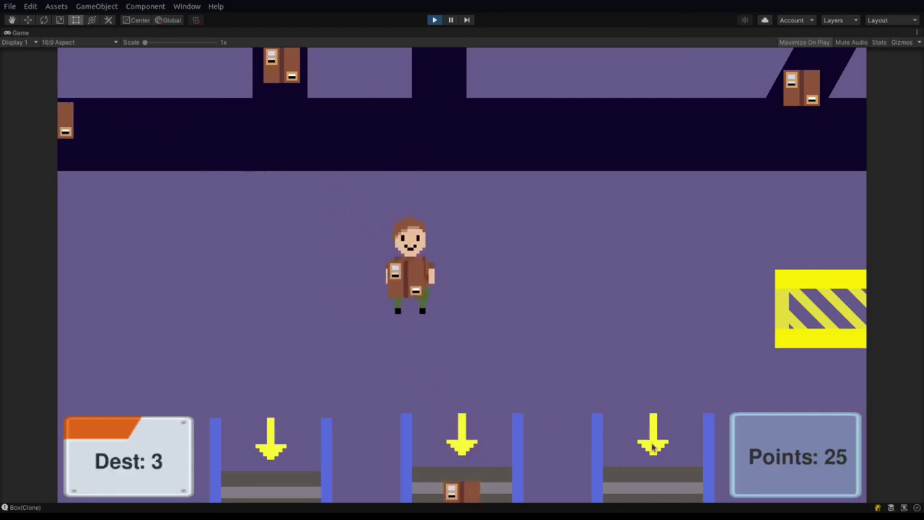
left_click(654, 451)
Step: Pick up a destination 1 box from the belt and throw it into chute 1
key("a")
key("w")
left_click(261, 135)
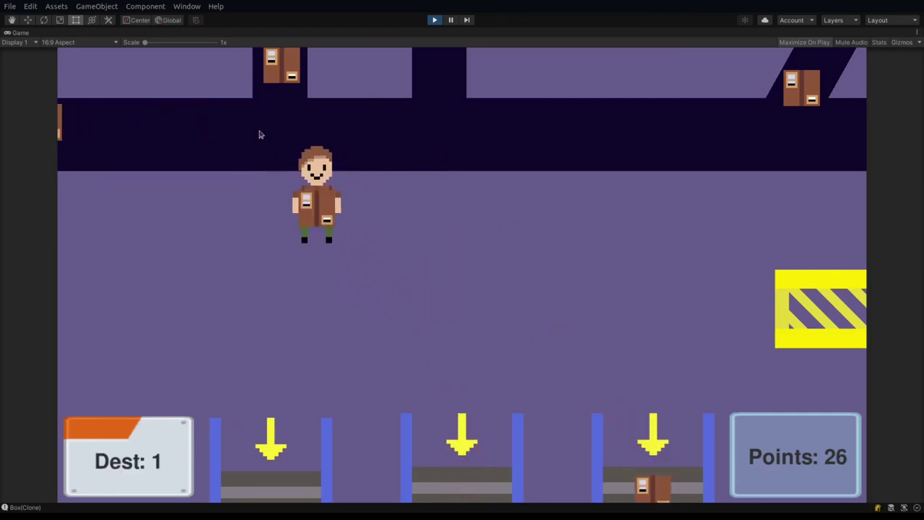
left_click(213, 136)
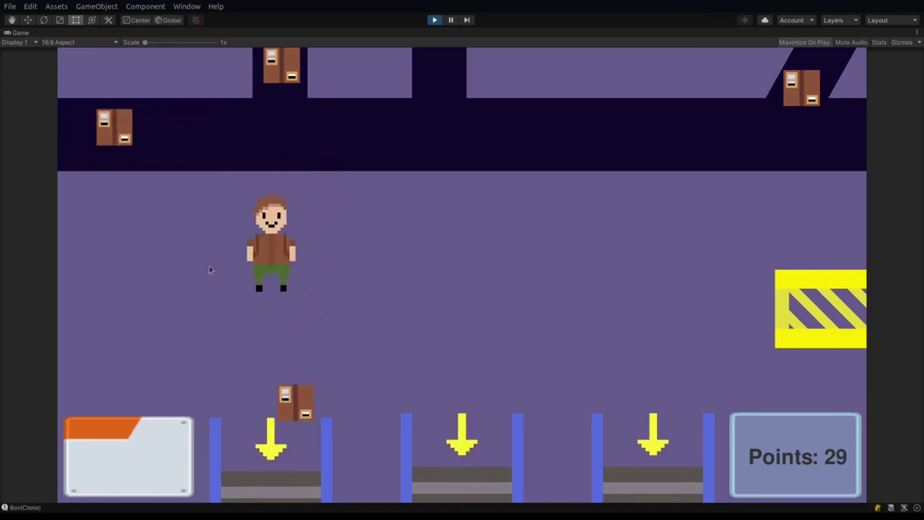
Step: Sort the next three belt boxes by destination into chutes 3, 1 and 3
left_click(168, 149)
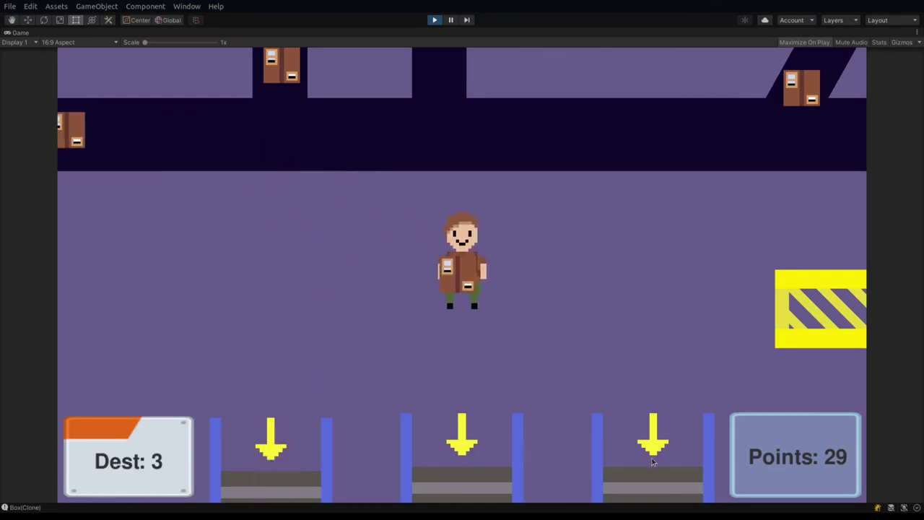
left_click(217, 130)
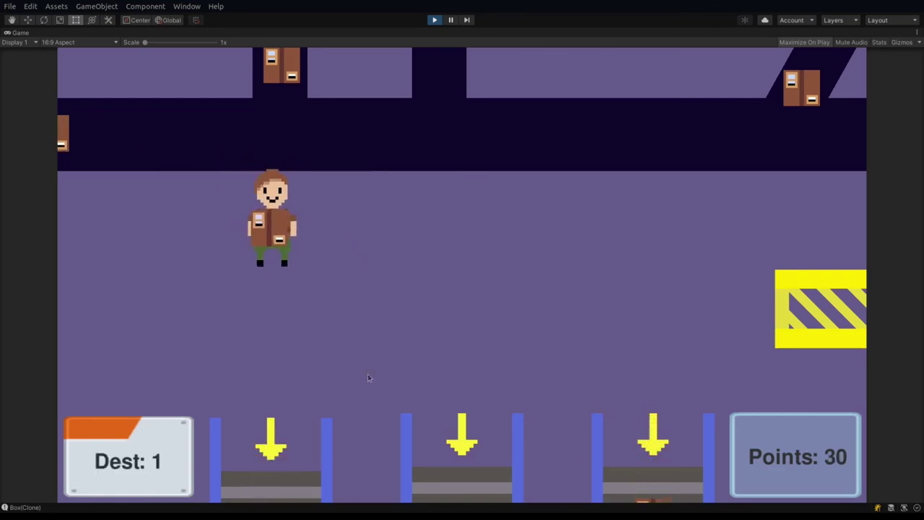
left_click(173, 144)
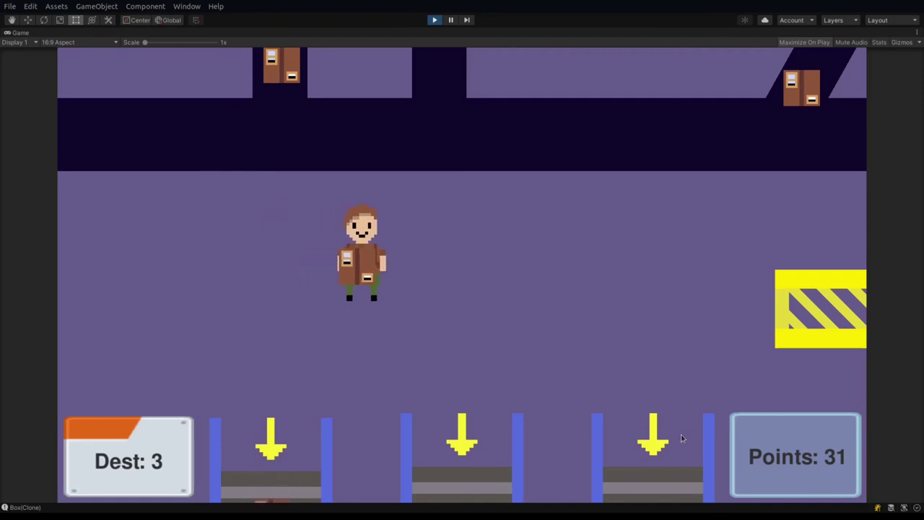
Step: Throw the next belt box into chute 2 and the following destination 3 box into chute 3
left_click(219, 155)
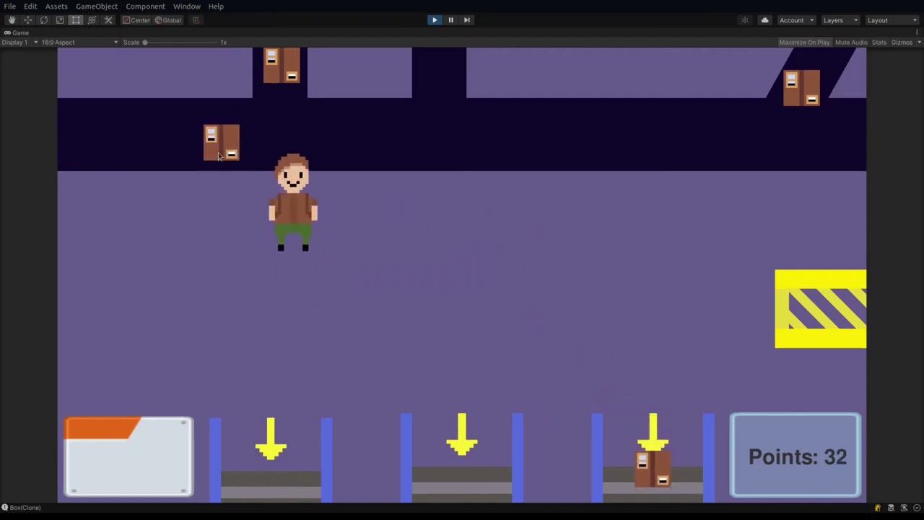
key("w")
key("a")
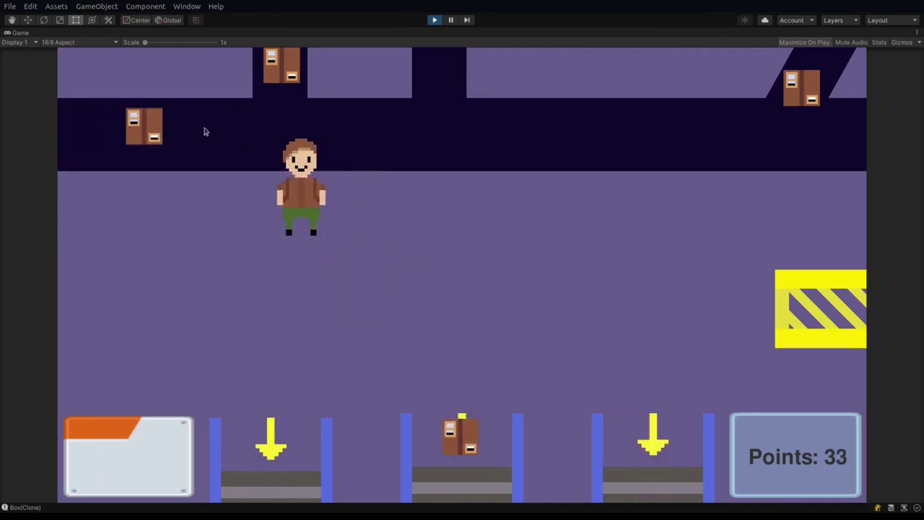
left_click(197, 130)
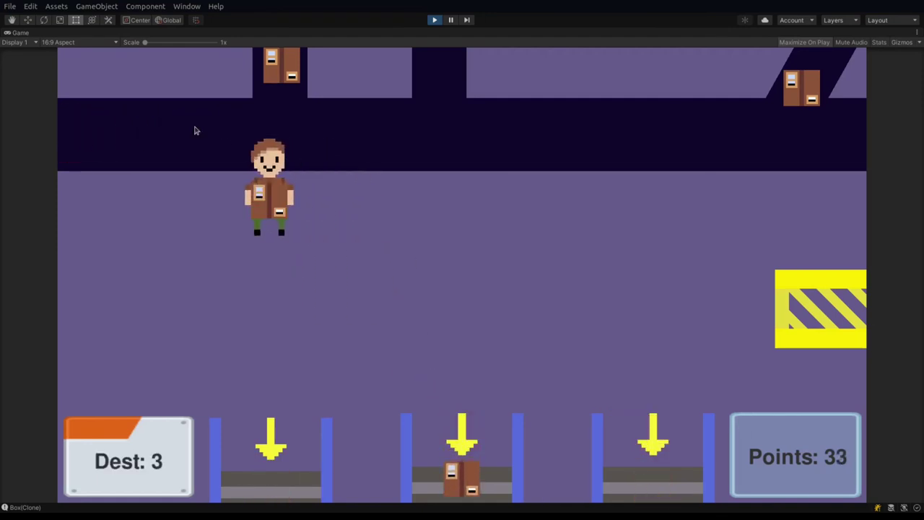
left_click(625, 443)
Step: Throw a destination 2 box from the belt into chute 2 and the boxes that follow toward chute 3
left_click(275, 145)
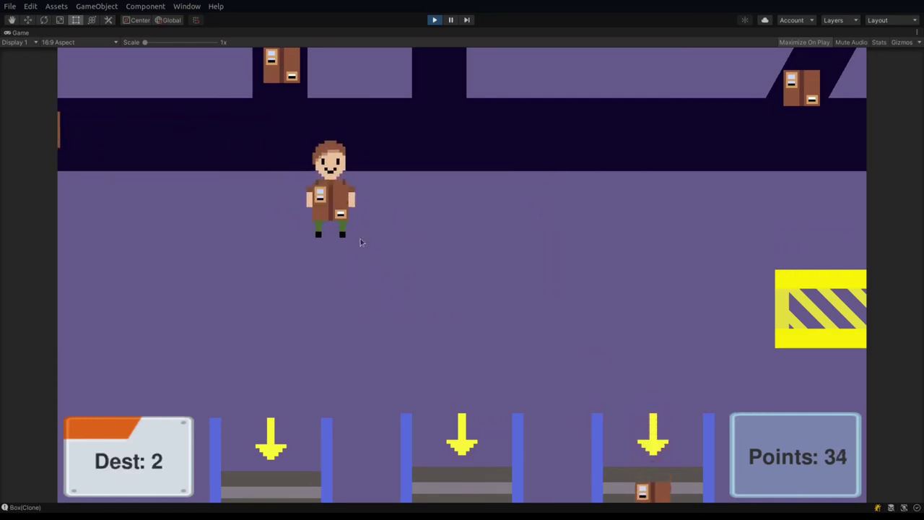
left_click(219, 137)
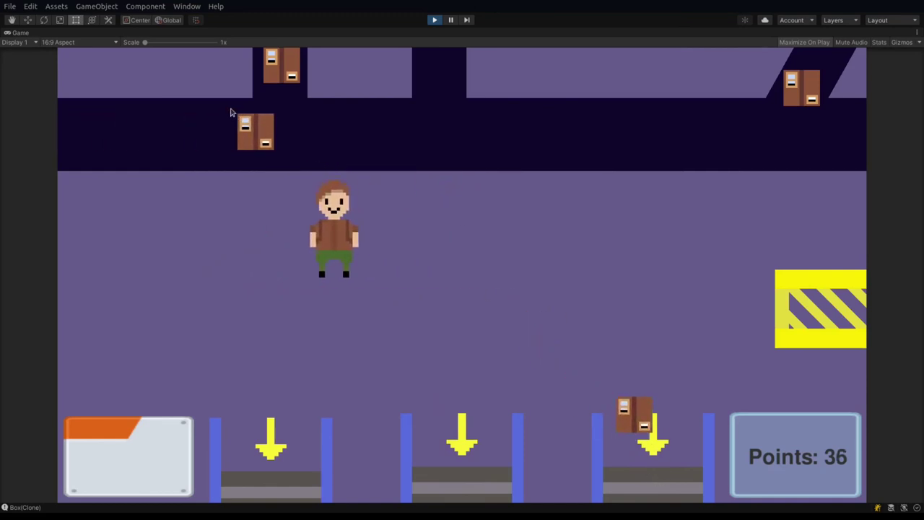
left_click(249, 121)
left_click(667, 473)
Step: Throw a belt box into chute 1, and pick up a destination 3 box and carry it toward chute 3
left_click(306, 190)
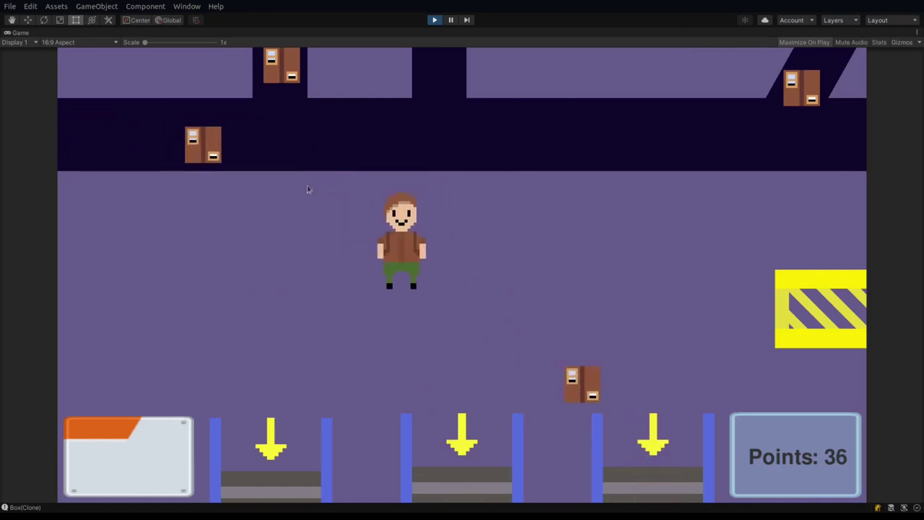
left_click(257, 439)
left_click(174, 150)
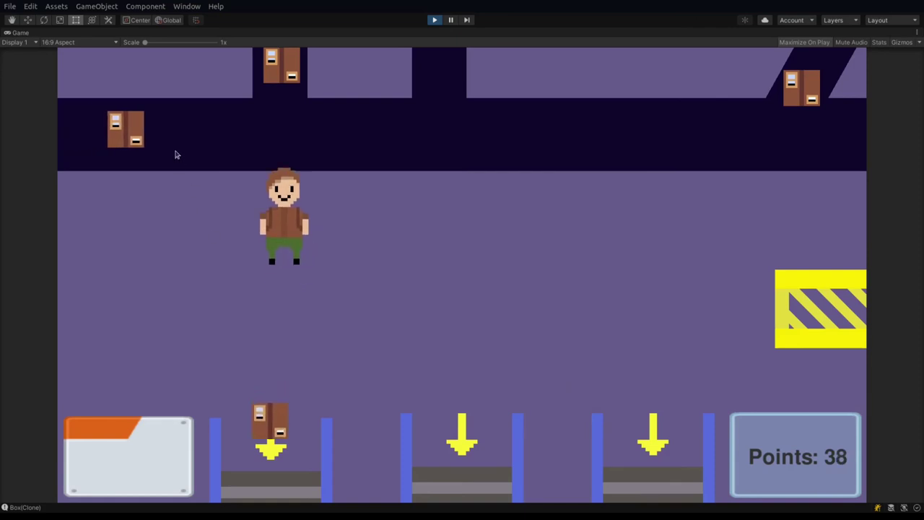
left_click(505, 422)
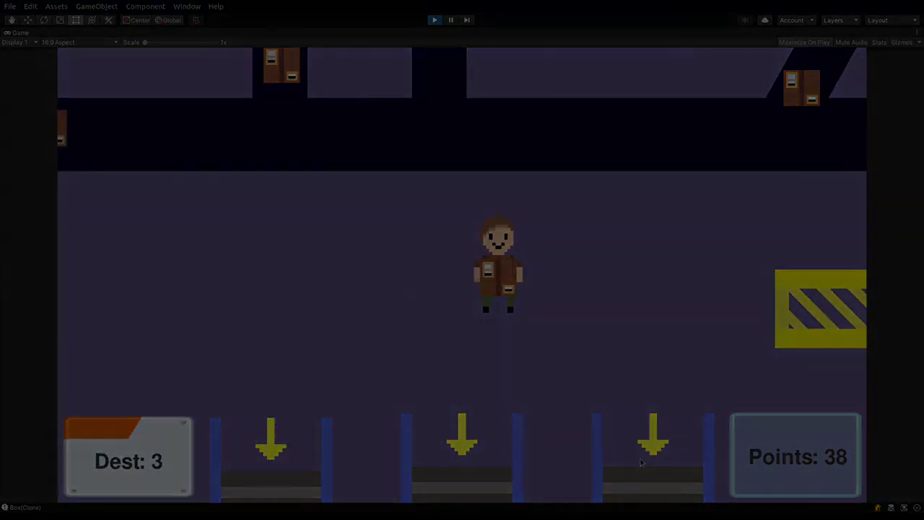